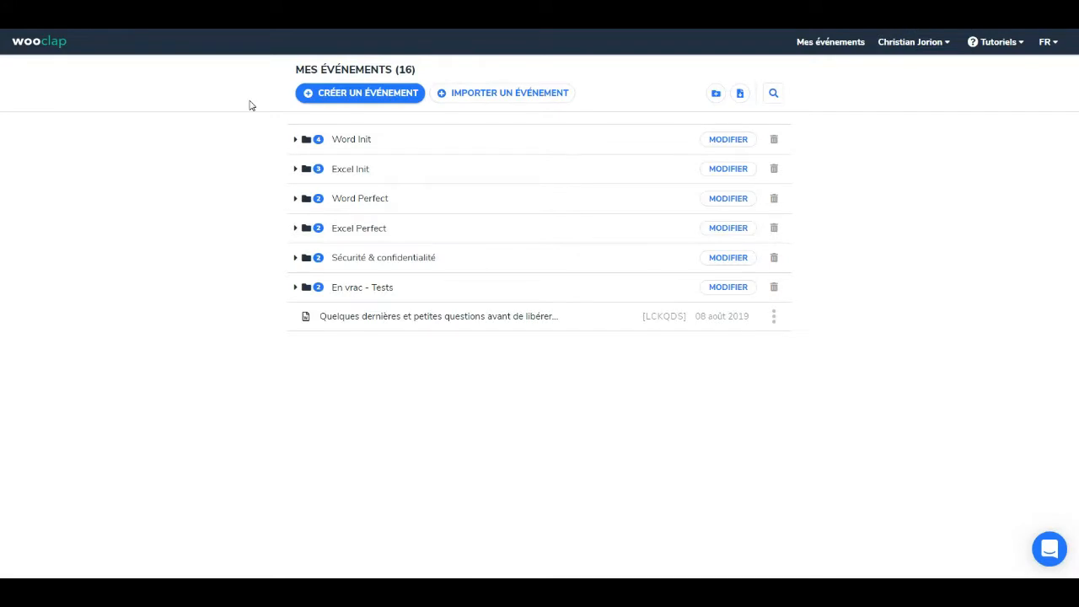
Create a new event and start a poll question (Sondage) asking "Que pensez-vous de cette formation ?".
{"action": "left_click", "coordinate": [349, 94]}
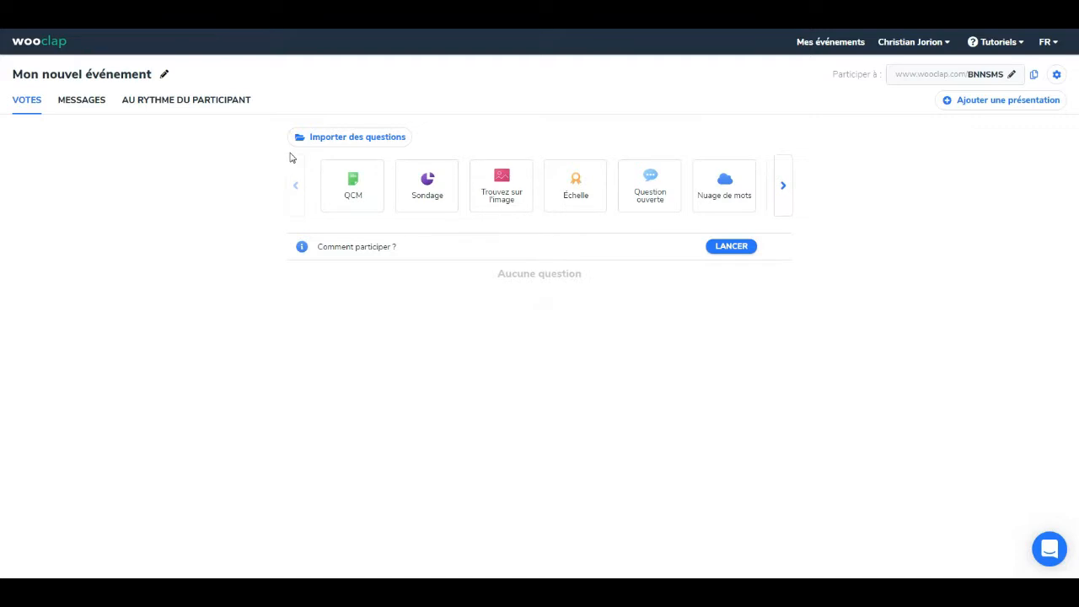
{"action": "left_click", "coordinate": [421, 193]}
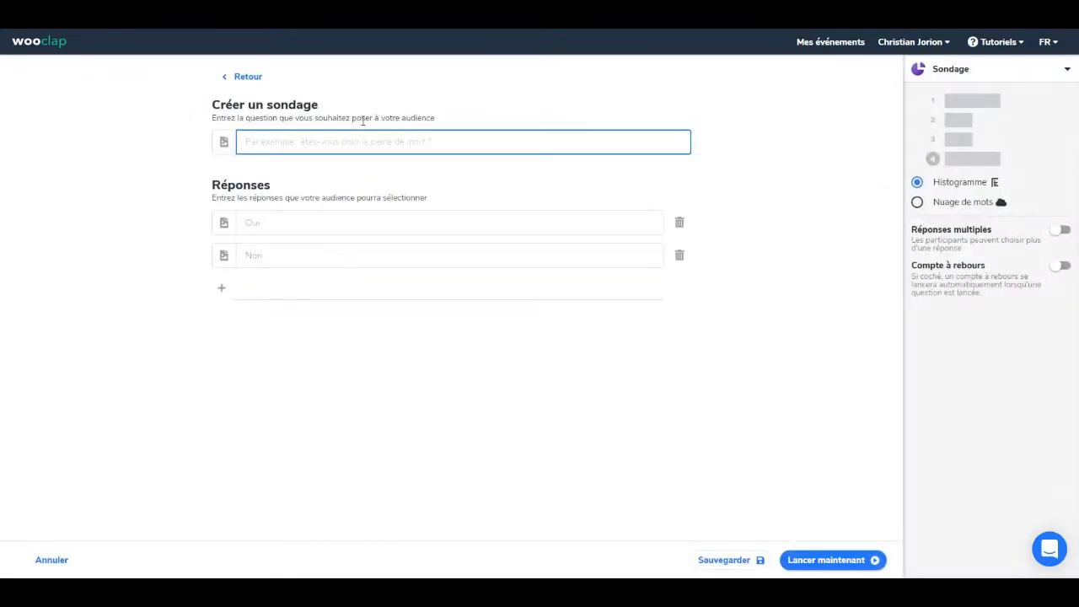
{"action": "type", "text": "Que pensez-vous de cette formatino ?"}
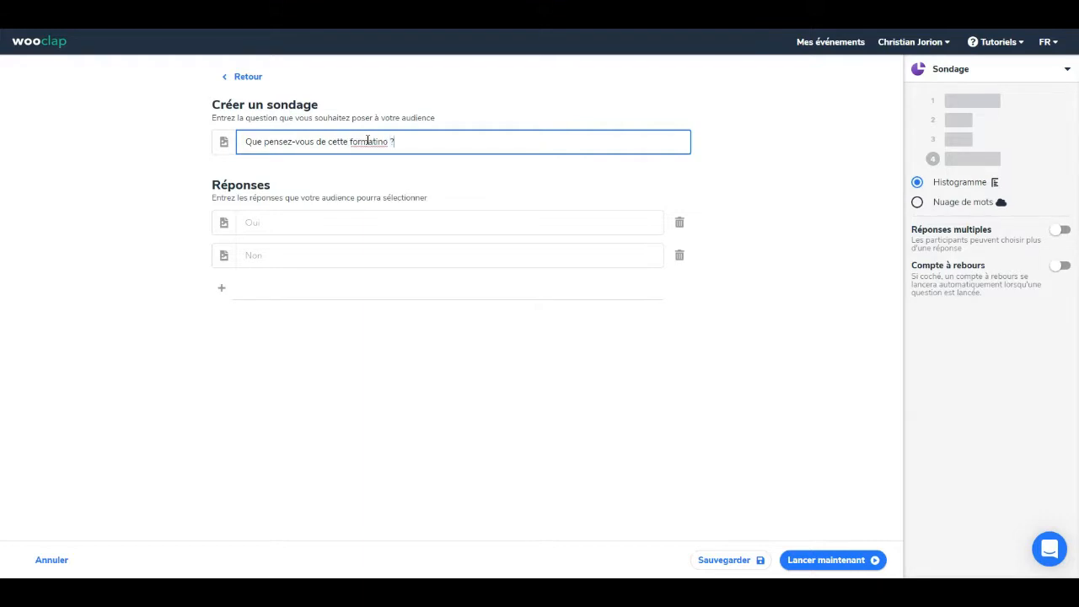
{"action": "key", "text": "BackSpace"}
{"action": "key", "text": "BackSpace"}
{"action": "type", "text": "on ?"}
Enter "Excellente" and "Très bien" as the first two answers of the poll.
{"action": "left_click", "coordinate": [280, 229]}
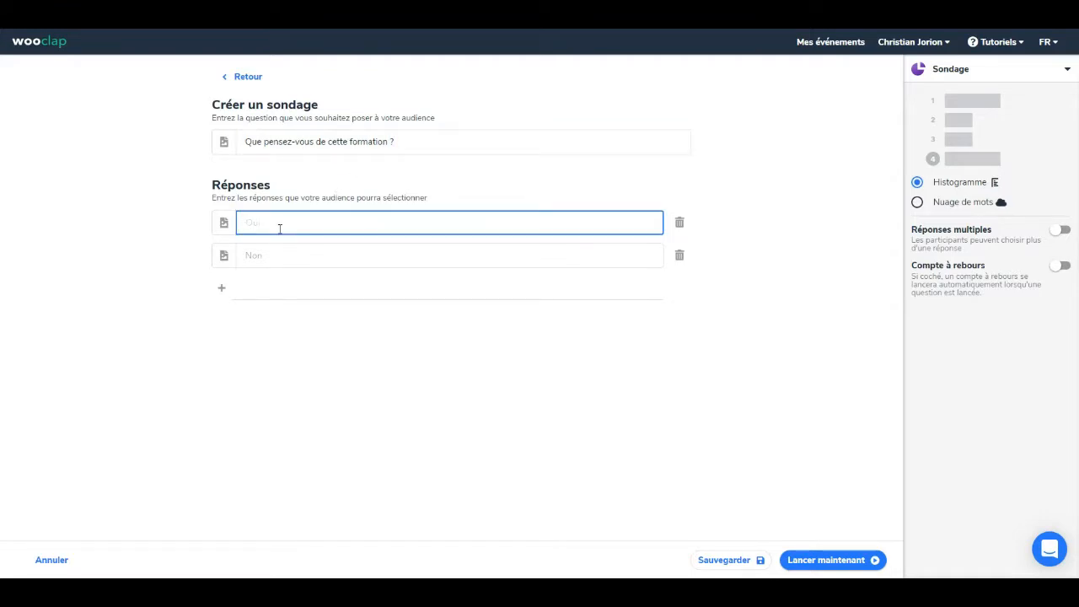
{"action": "type", "text": "Excellente"}
{"action": "key", "text": "Tab"}
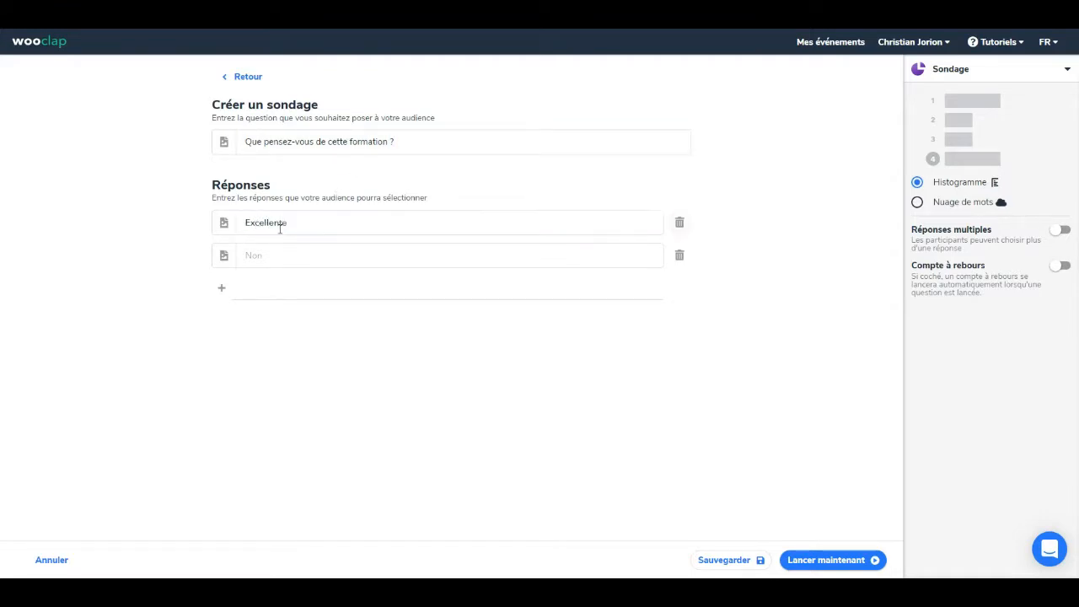
{"action": "key", "text": "Tab"}
{"action": "key", "text": "Tab"}
{"action": "type", "text": "Très"}
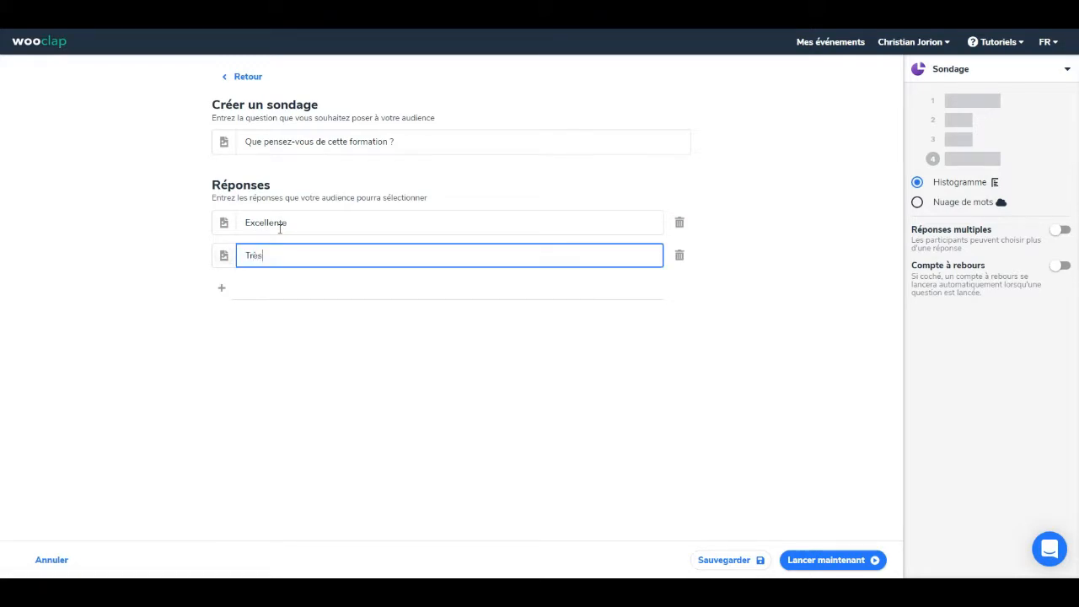
{"action": "type", "text": " bien"}
Add three more poll answers: "Intéressante", "Moyenne" and "Pas satisfaisante".
{"action": "key", "text": "Tab"}
{"action": "key", "text": "Tab"}
{"action": "key", "text": "Tab"}
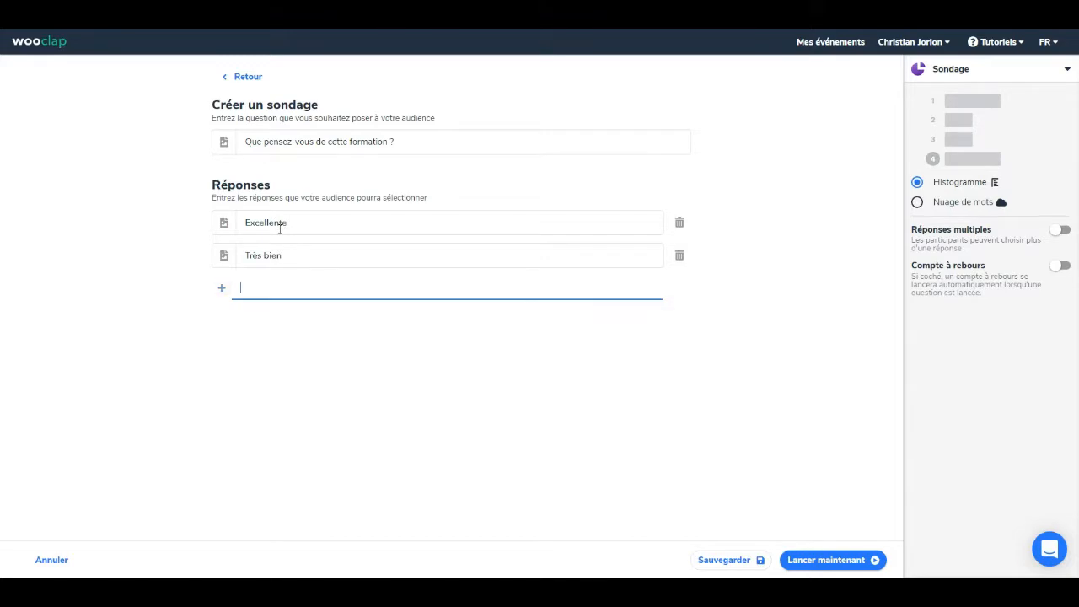
{"action": "type", "text": "Intér"}
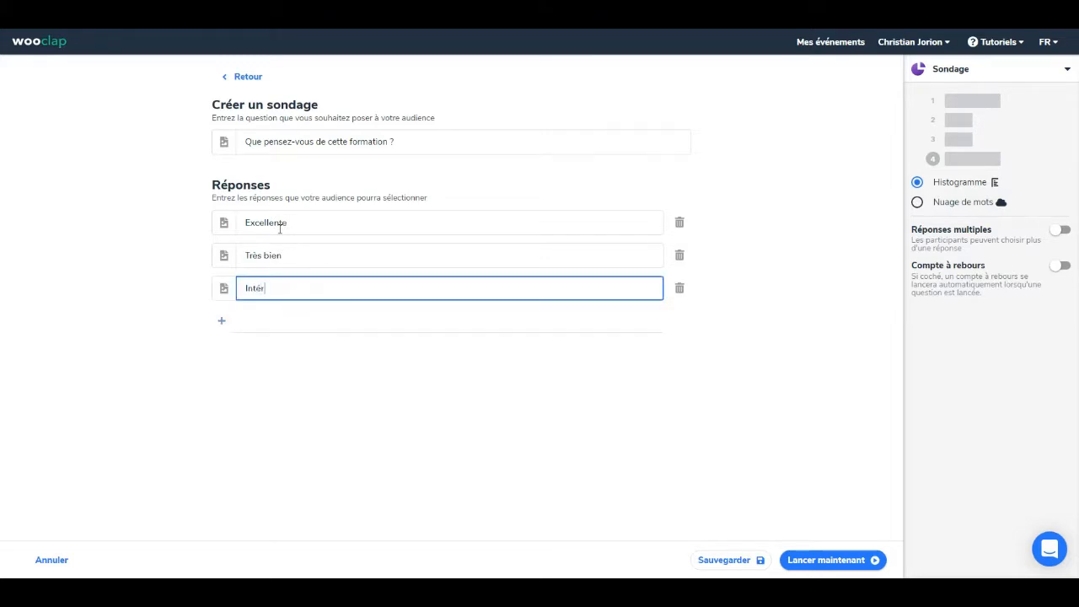
{"action": "type", "text": "essante"}
{"action": "left_click", "coordinate": [268, 327]}
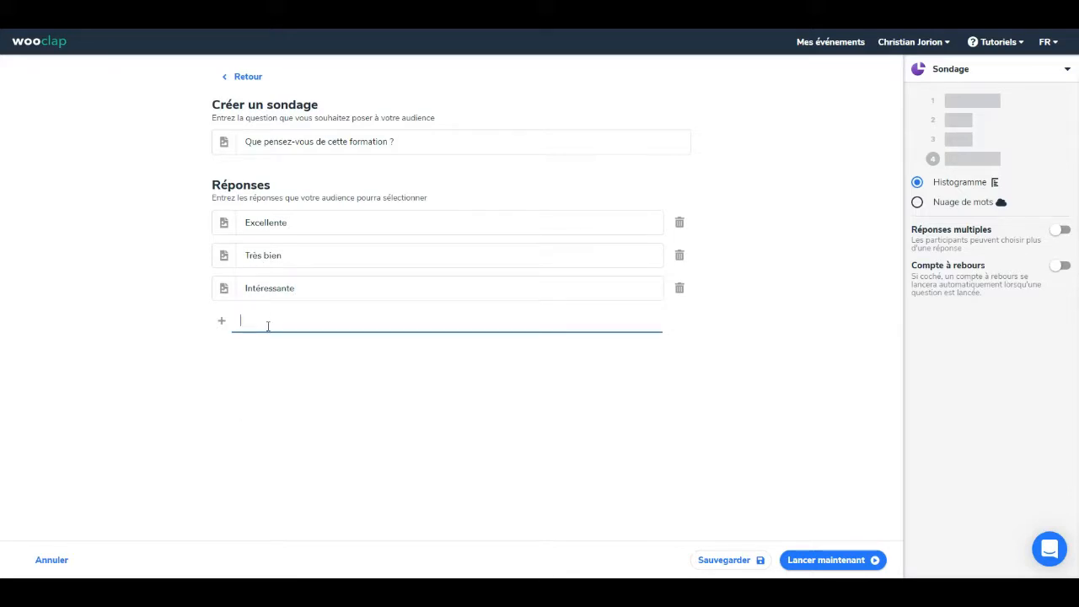
{"action": "type", "text": "Moyenne"}
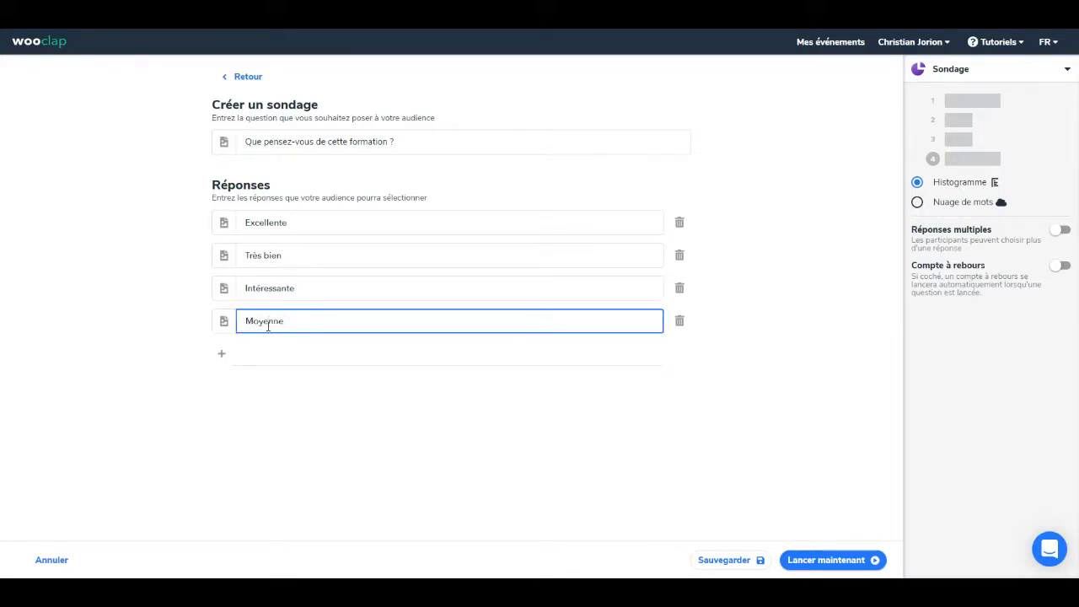
{"action": "left_click", "coordinate": [249, 351]}
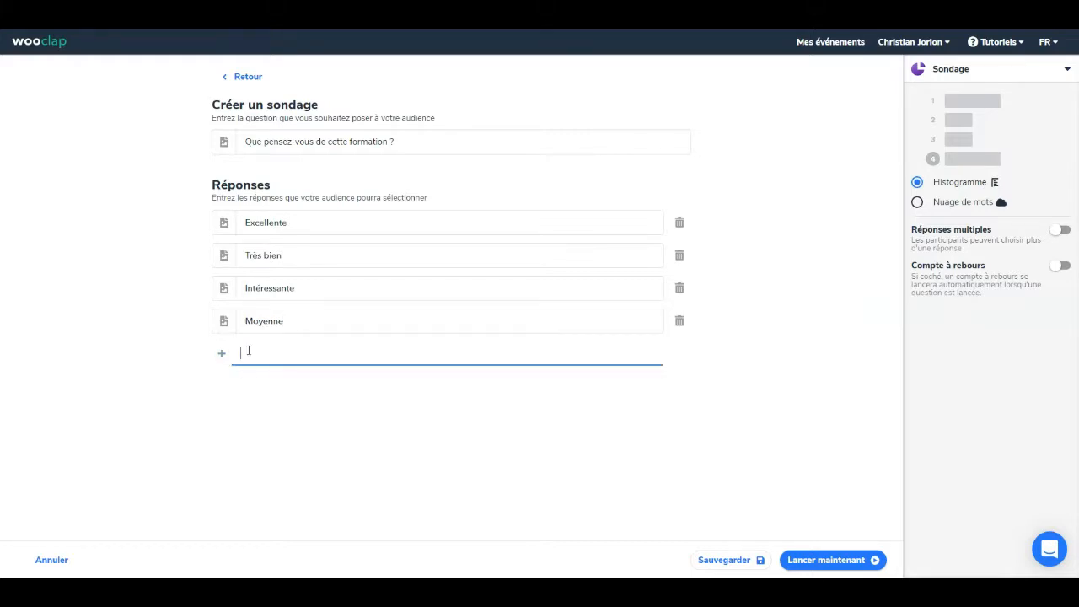
{"action": "type", "text": "Pas satisfai"}
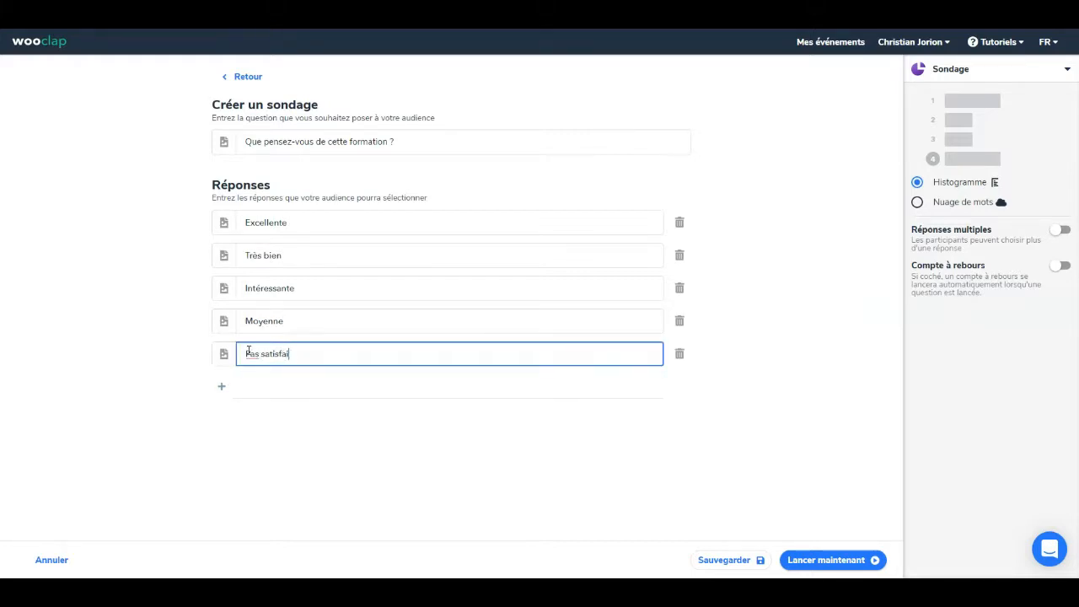
{"action": "type", "text": "sante"}
Save the poll, then launch it briefly to preview how it is presented and return to the event.
{"action": "left_click", "coordinate": [731, 563]}
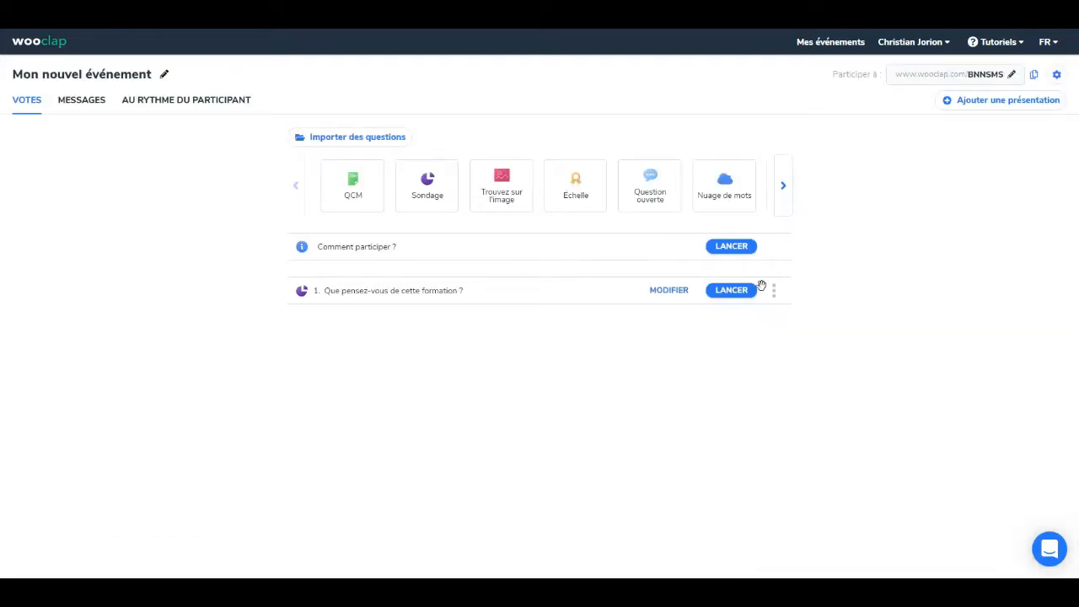
{"action": "left_click", "coordinate": [720, 293]}
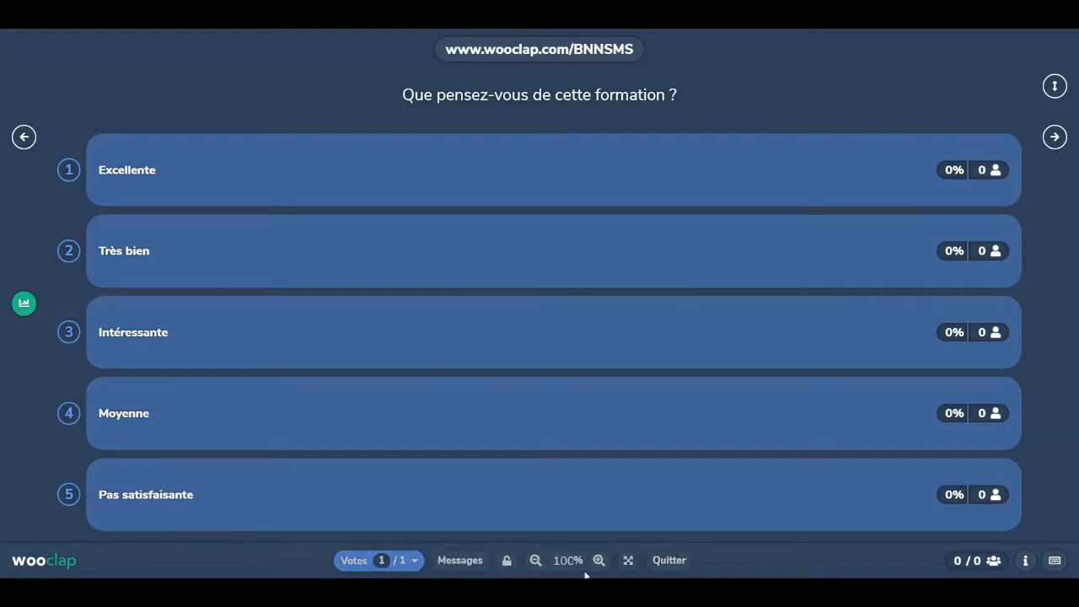
{"action": "left_click", "coordinate": [668, 560]}
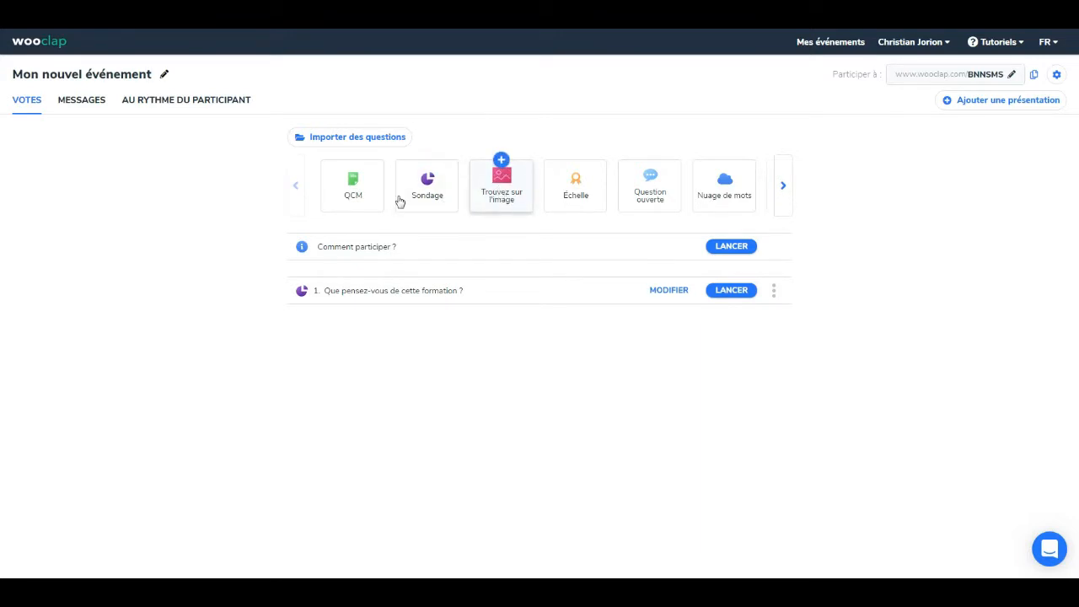
Start a multiple-choice question (QCM) with the text "Quelle est la capitale de la France".
{"action": "left_click", "coordinate": [352, 195]}
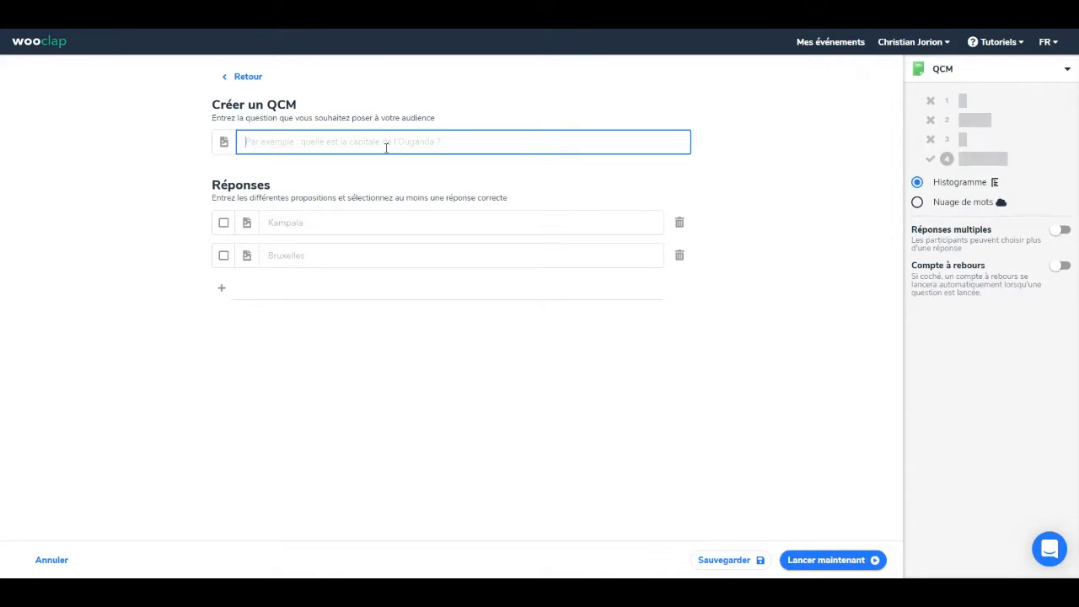
{"action": "type", "text": "Quelle est la capitale"}
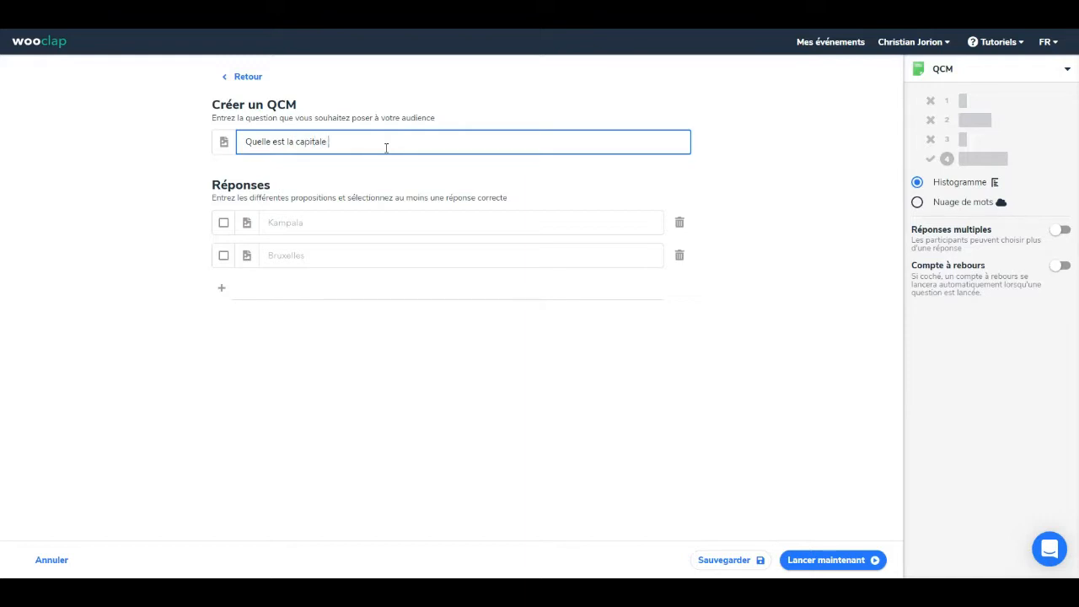
{"action": "type", "text": " de la Belgique"}
{"action": "key", "text": "BackSpace"}
{"action": "key", "text": "BackSpace"}
{"action": "key", "text": "BackSpace"}
{"action": "key", "text": "BackSpace"}
{"action": "key", "text": "BackSpace"}
{"action": "key", "text": "BackSpace"}
{"action": "key", "text": "BackSpace"}
{"action": "type", "text": "France"}
Enter "Lyon" and "Paris" as the first two answers of the multiple-choice question.
{"action": "key", "text": "Tab"}
{"action": "key", "text": "Tab"}
{"action": "key", "text": "Tab"}
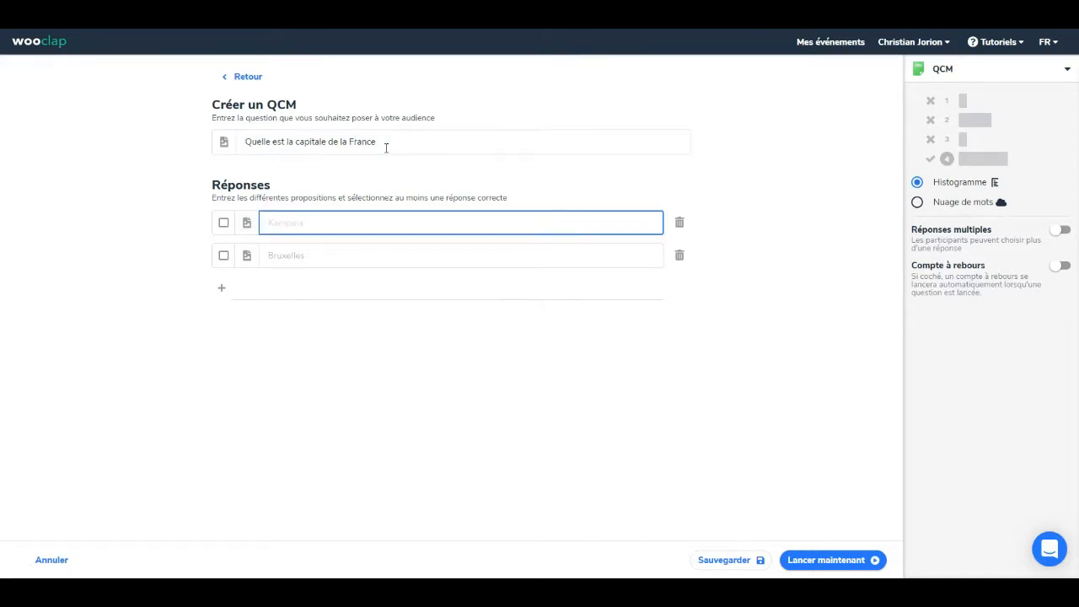
{"action": "type", "text": "Lyon"}
{"action": "key", "text": "Tab"}
{"action": "key", "text": "Tab"}
{"action": "key", "text": "Tab"}
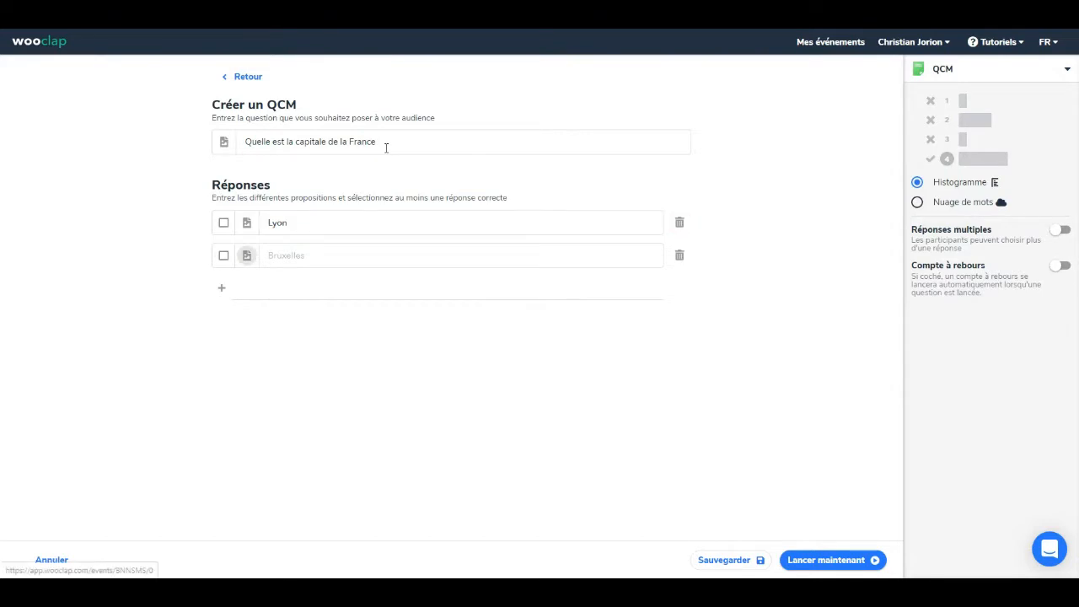
{"action": "key", "text": "Tab"}
{"action": "type", "text": "P"}
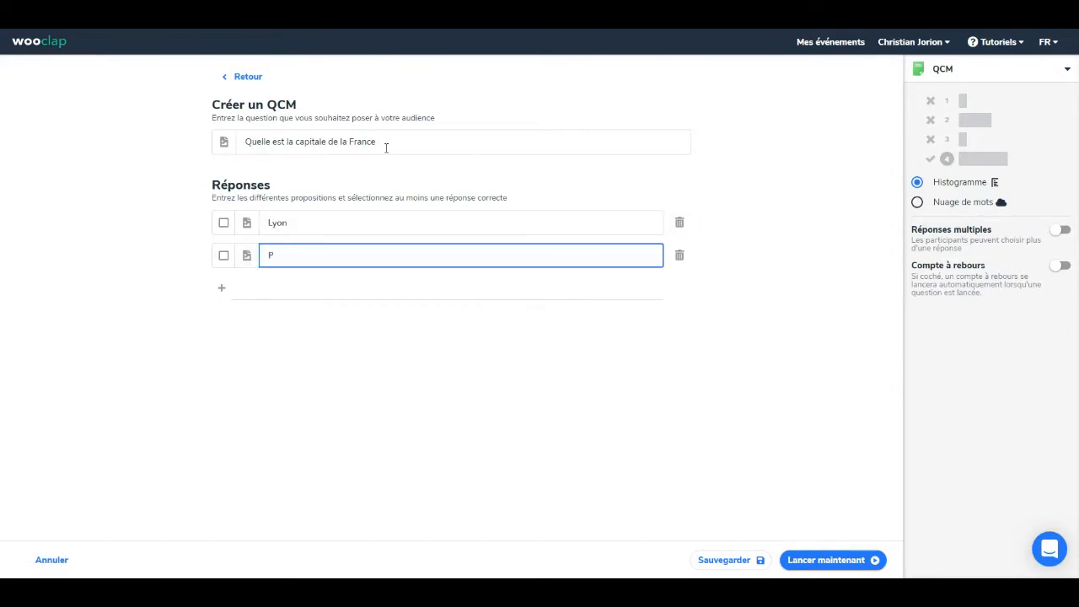
{"action": "type", "text": "Aaris"}
Add "Marseille", "Toulouse" and "Nantes" as further answers to the multiple-choice question.
{"action": "key", "text": "Tab"}
{"action": "key", "text": "Tab"}
{"action": "key", "text": "Tab"}
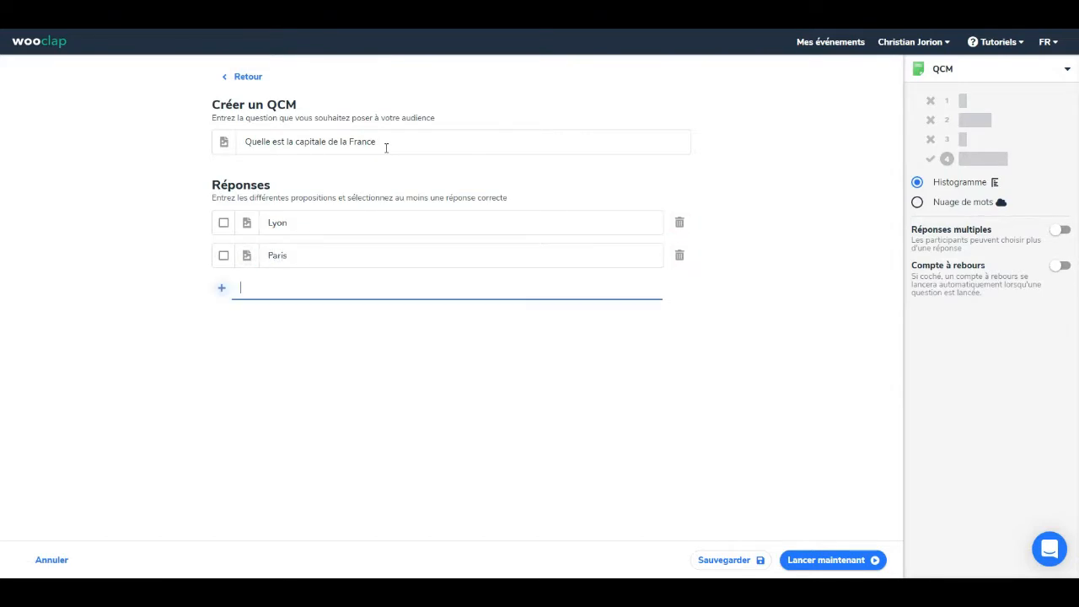
{"action": "type", "text": "Marseille"}
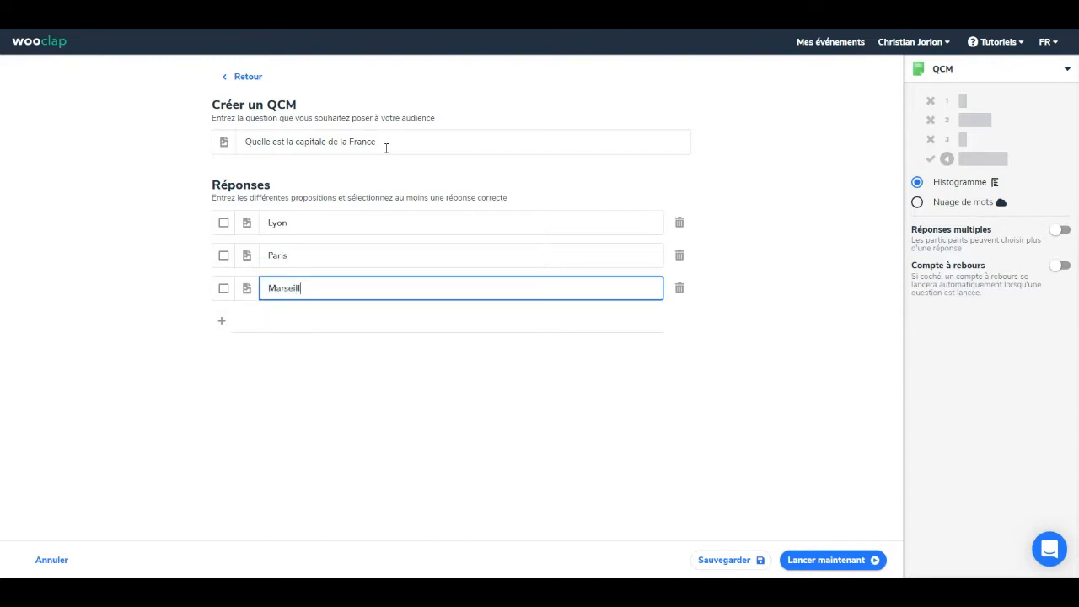
{"action": "key", "text": "Tab"}
{"action": "key", "text": "Tab"}
{"action": "key", "text": "Tab"}
{"action": "type", "text": "Toulouse"}
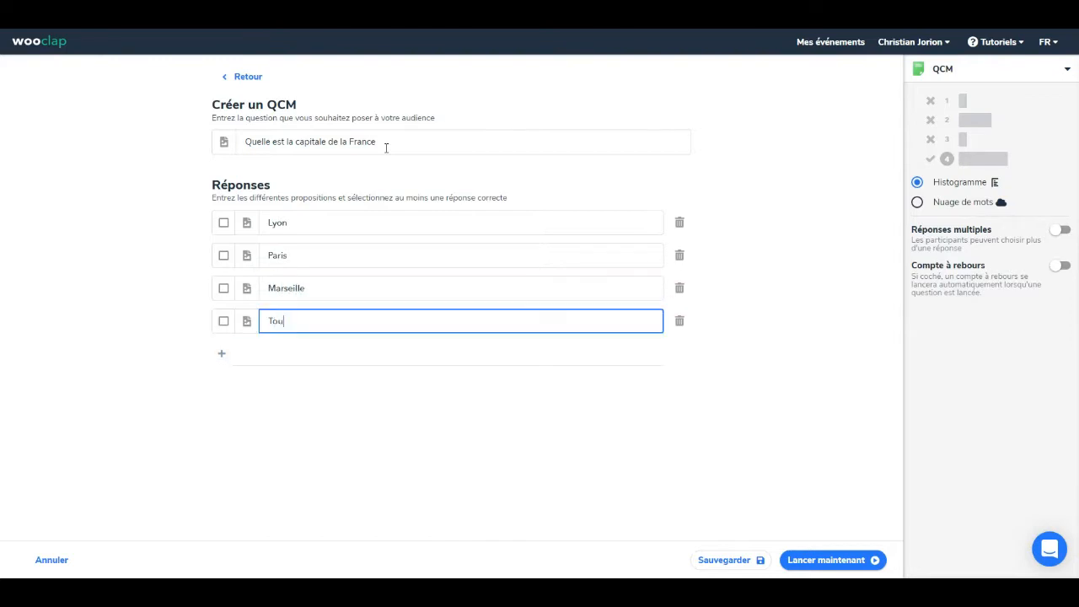
{"action": "key", "text": "Tab"}
{"action": "key", "text": "Tab"}
{"action": "key", "text": "Tab"}
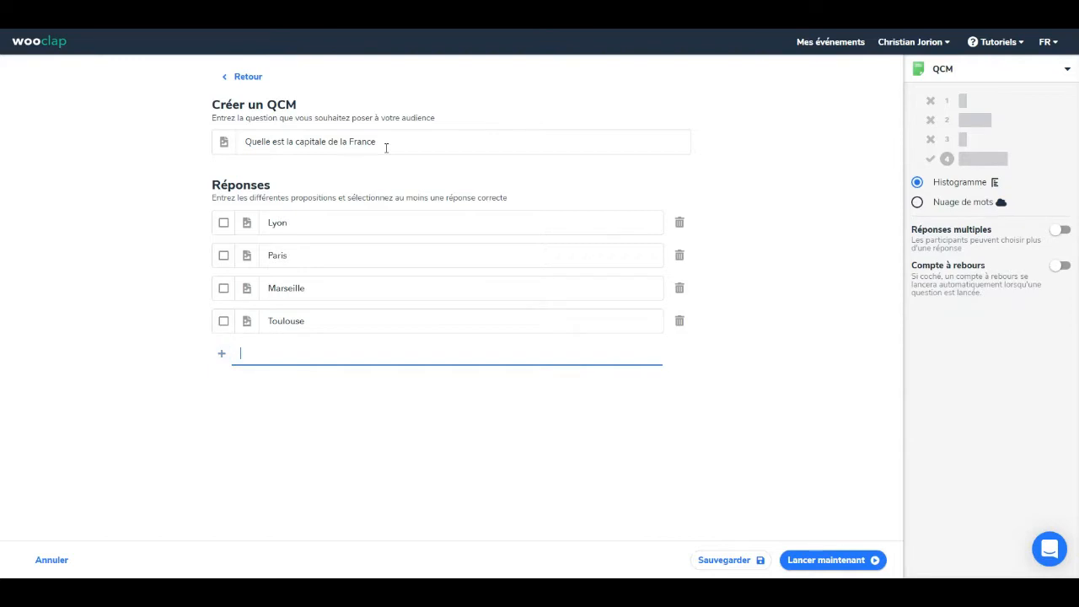
{"action": "type", "text": "NBantes"}
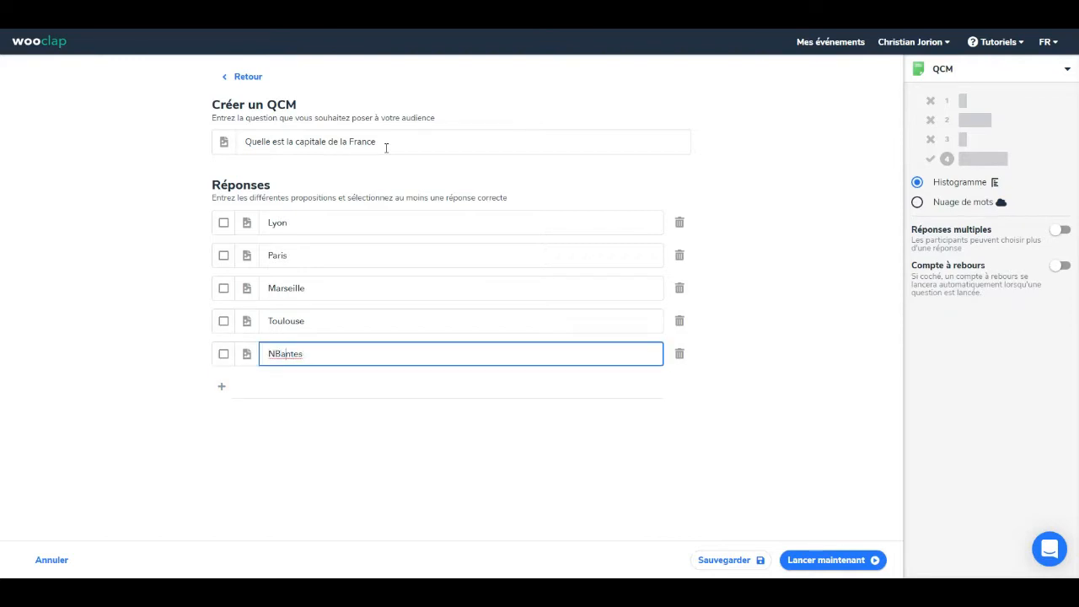
{"action": "key", "text": "BackSpace"}
Mark "Paris" as the correct answer and save the multiple-choice question.
{"action": "left_click", "coordinate": [224, 258]}
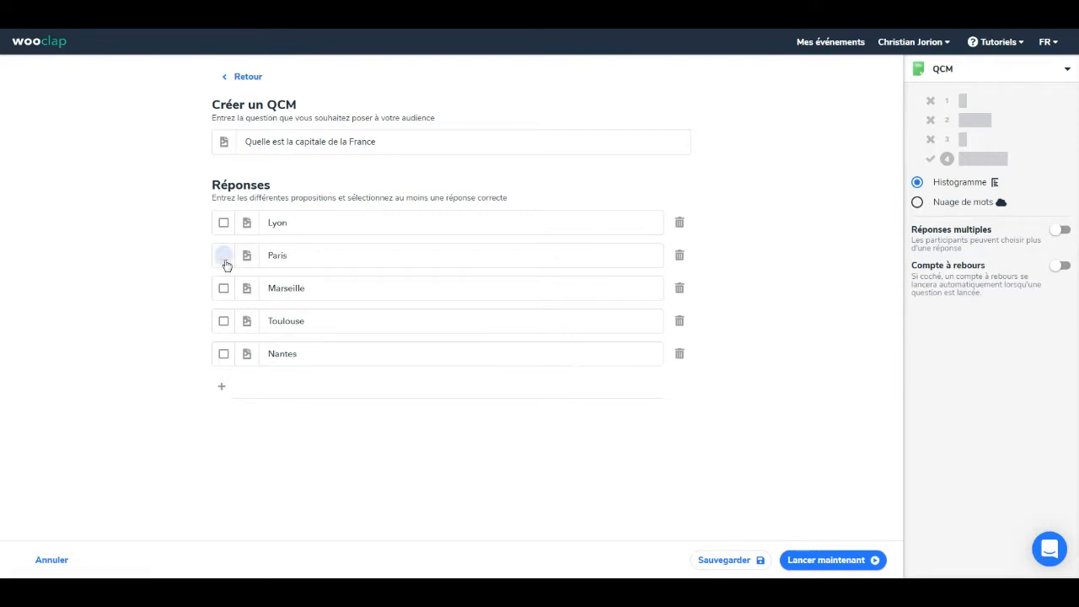
{"action": "left_click", "coordinate": [734, 560]}
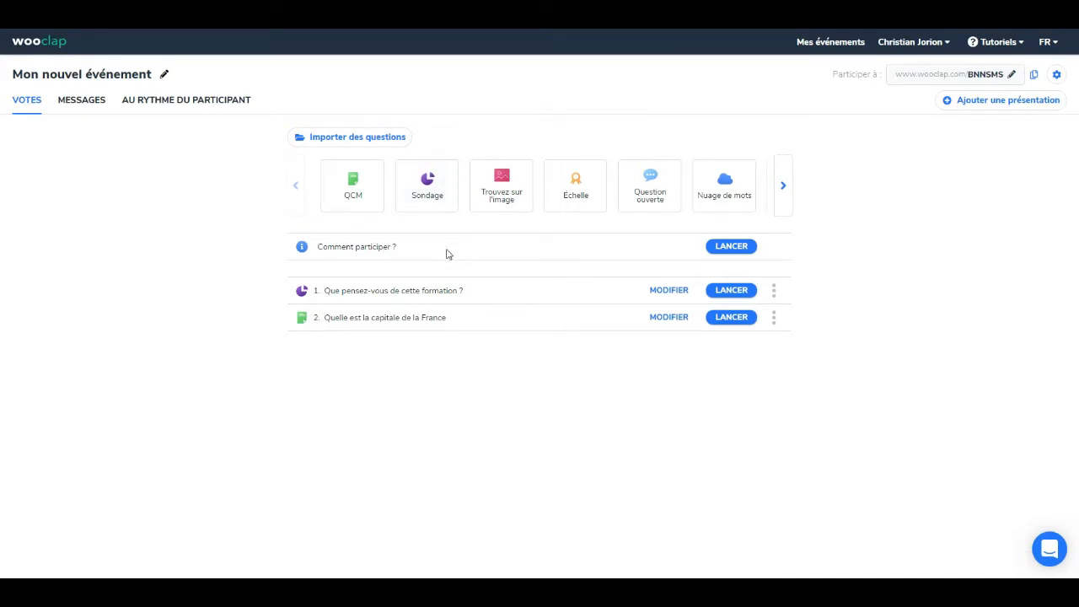
Start a word cloud question (Nuage de mots) with the text "En un mot, qu'évoque pour vous la mer ?".
{"action": "left_click", "coordinate": [721, 195]}
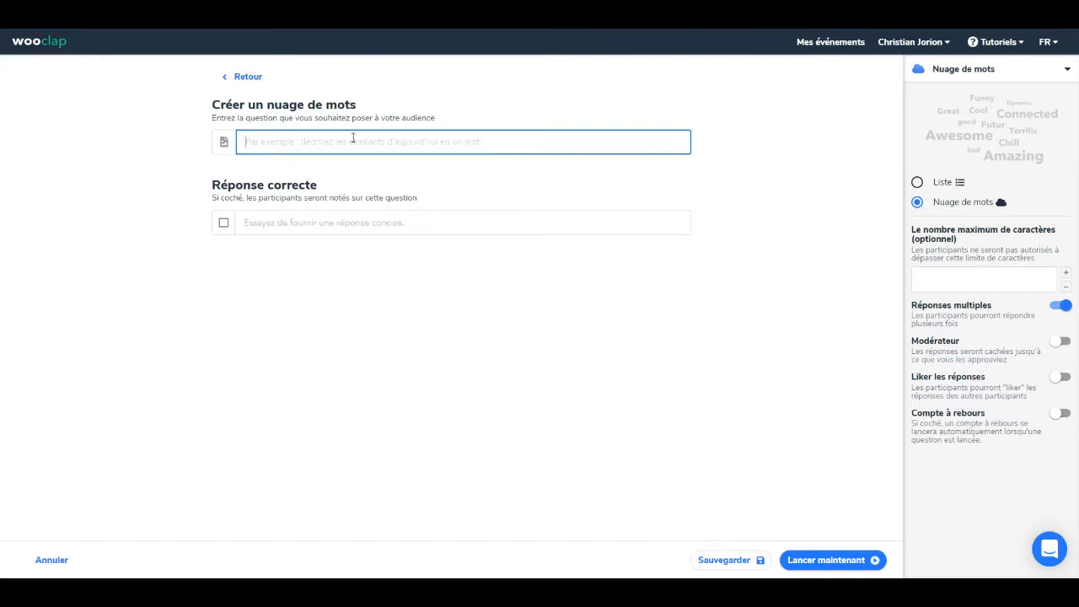
{"action": "type", "text": "En un mot"}
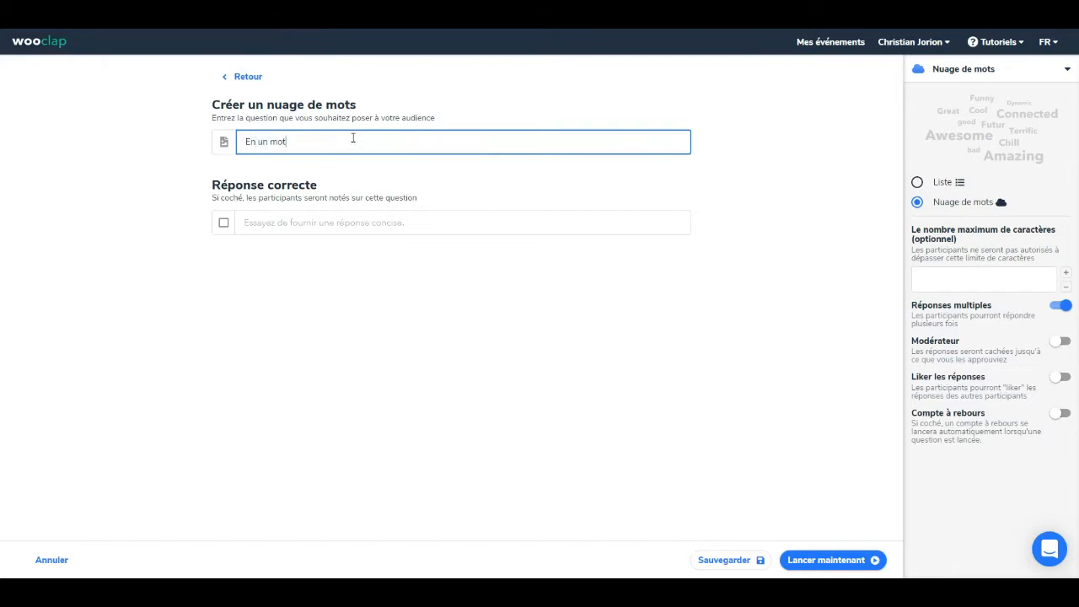
{"action": "type", "text": ", vos"}
{"action": "type", "text": "re sentiment"}
{"action": "key", "text": "BackSpace"}
{"action": "key", "text": "BackSpace"}
{"action": "key", "text": "BackSpace"}
{"action": "key", "text": "BackSpace"}
{"action": "key", "text": "BackSpace"}
{"action": "key", "text": "BackSpace"}
{"action": "key", "text": "BackSpace"}
{"action": "key", "text": "BackSpace"}
{"action": "key", "text": "BackSpace"}
{"action": "key", "text": "BackSpace"}
{"action": "key", "text": "BackSpace"}
{"action": "key", "text": "BackSpace"}
{"action": "key", "text": "BackSpace"}
{"action": "type", "text": "qu'évoque pour vous la mer ?"}
Turn off multiple responses (Réponses multiples) for the word cloud question and save it.
{"action": "left_click", "coordinate": [1061, 306]}
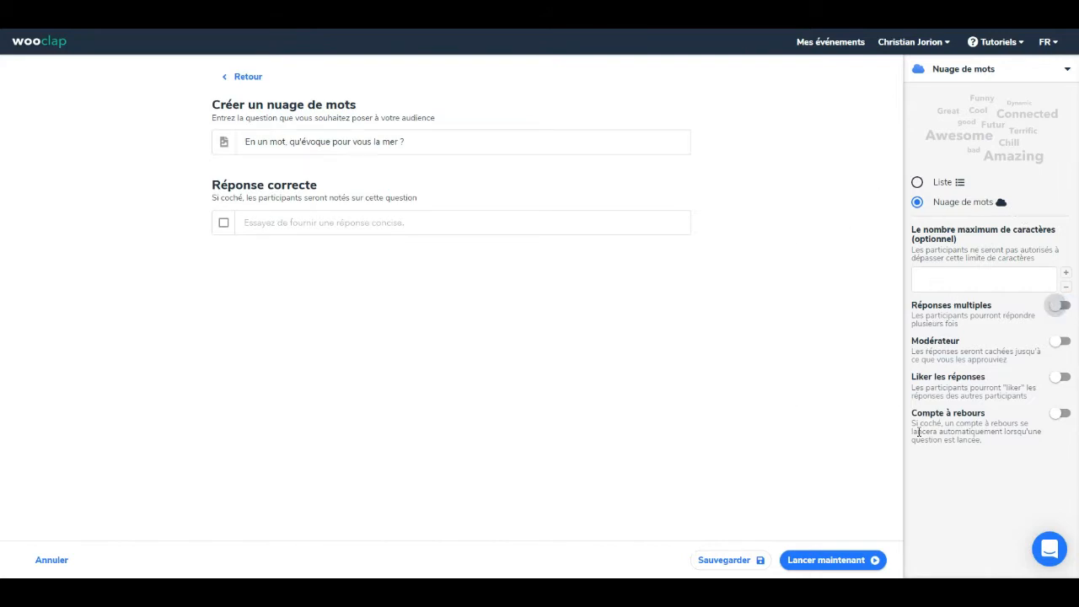
{"action": "left_click", "coordinate": [726, 563]}
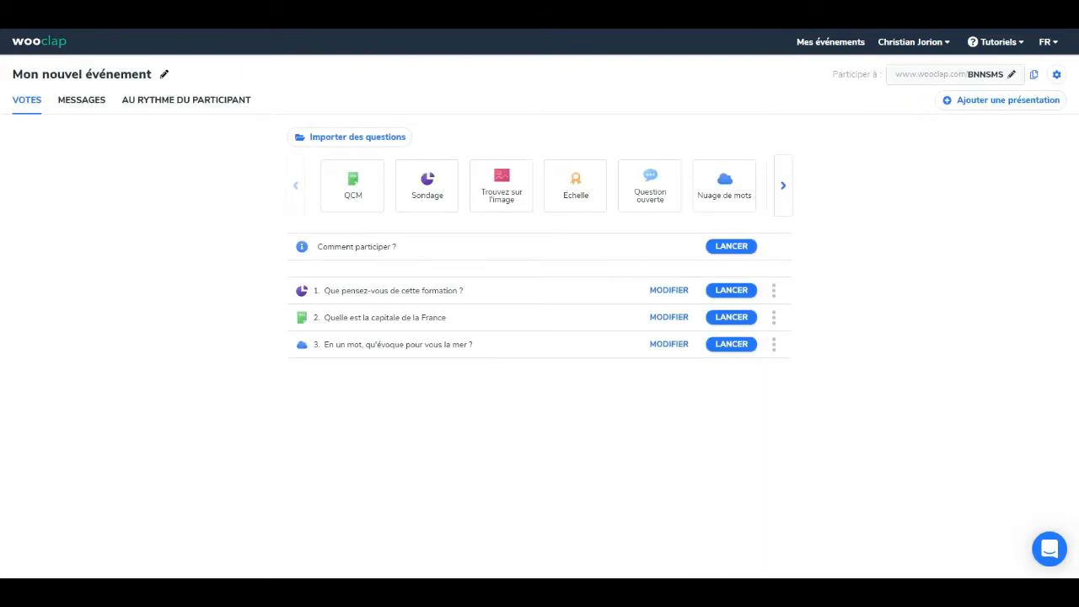
Try to change the event's participation link ending to "test".
{"action": "left_click", "coordinate": [1012, 74]}
{"action": "type", "text": "test"}
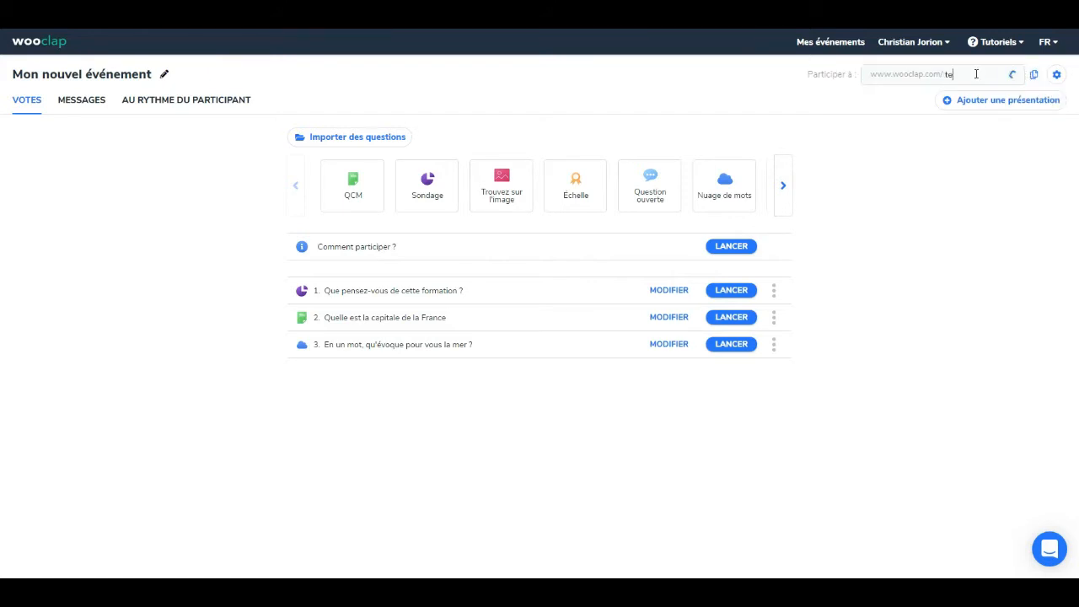
Copy the event's participation link and open it in a new browser tab.
{"action": "left_click", "coordinate": [1036, 78]}
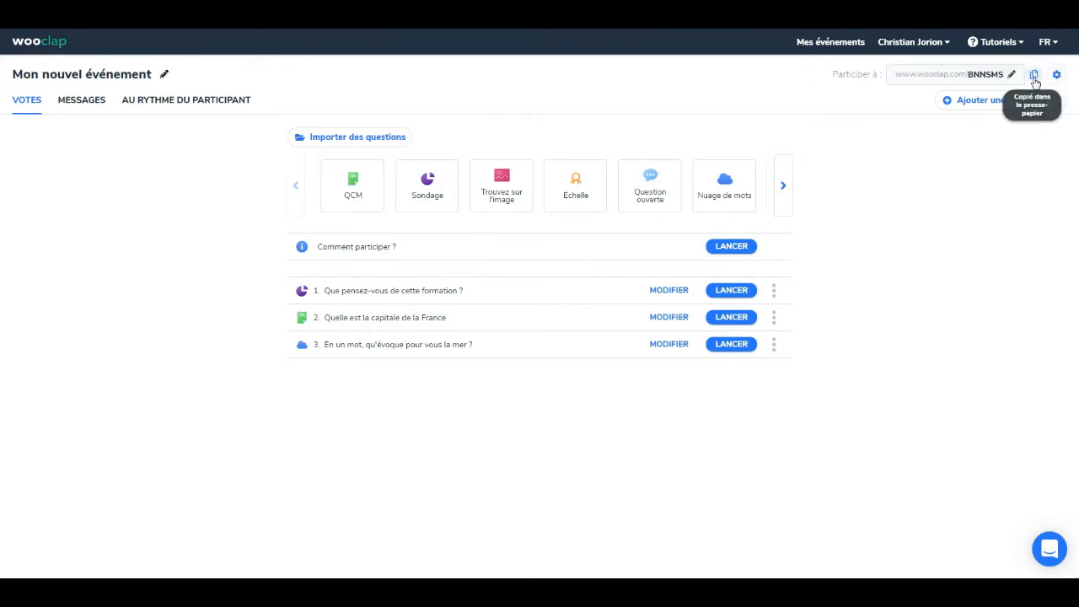
{"action": "key", "text": "ctrl+t"}
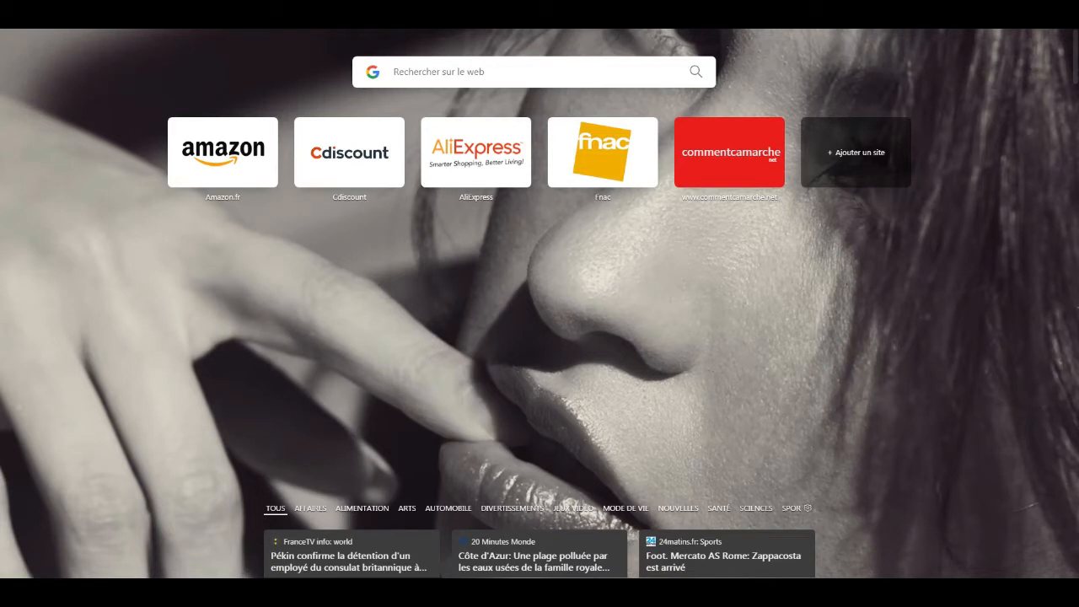
{"action": "key", "text": "ctrl+l"}
{"action": "key", "text": "ctrl+v"}
{"action": "key", "text": "Return"}
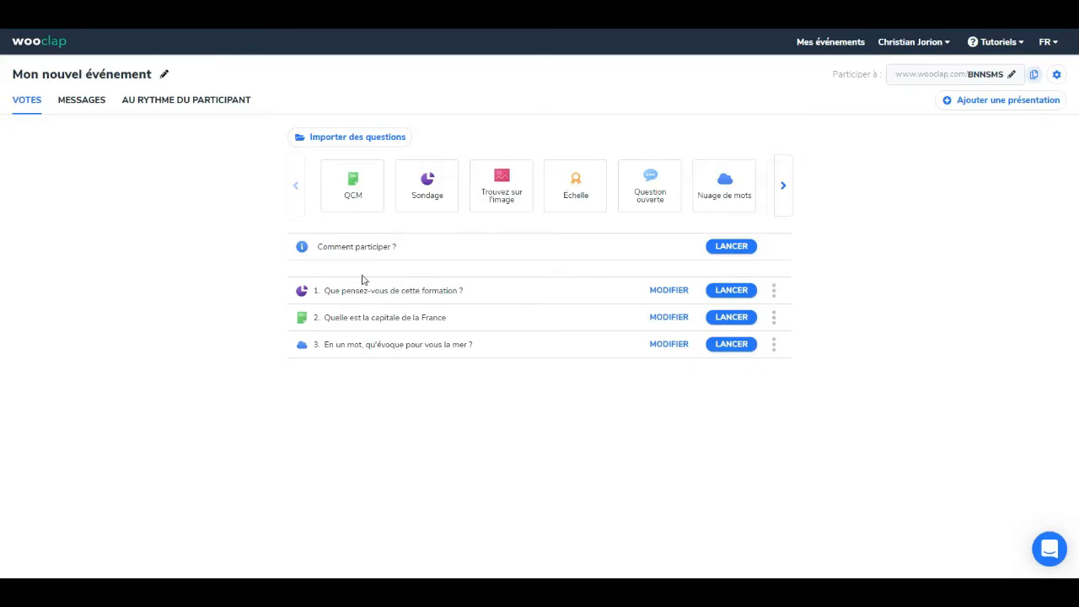
Launch the poll "Que pensez-vous de cette formation ?" and submit the vote "Intéressante" as a participant.
{"action": "left_click", "coordinate": [731, 291]}
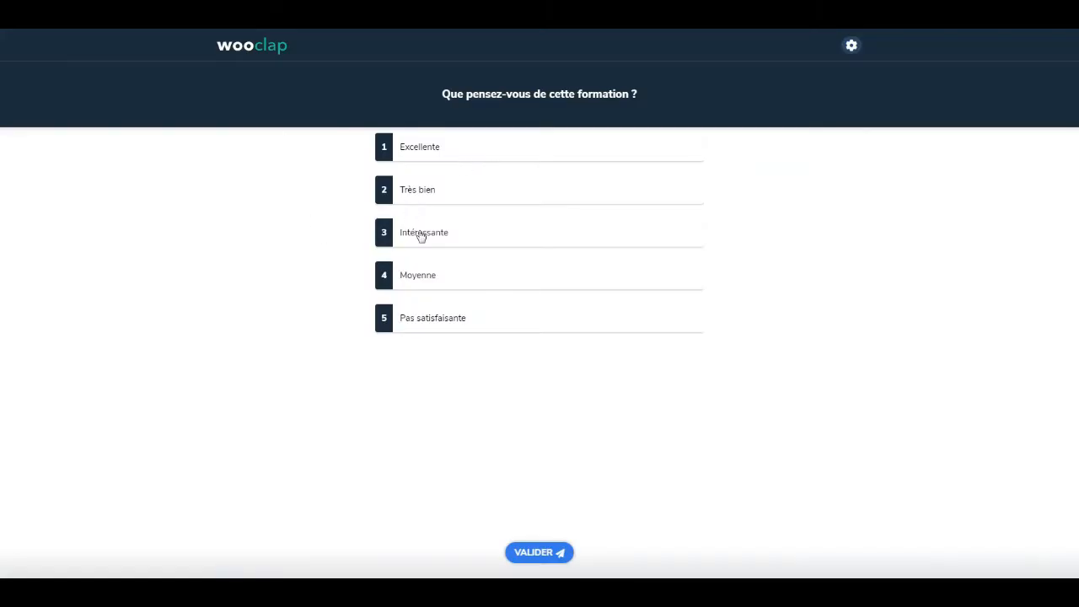
{"action": "left_click", "coordinate": [421, 236]}
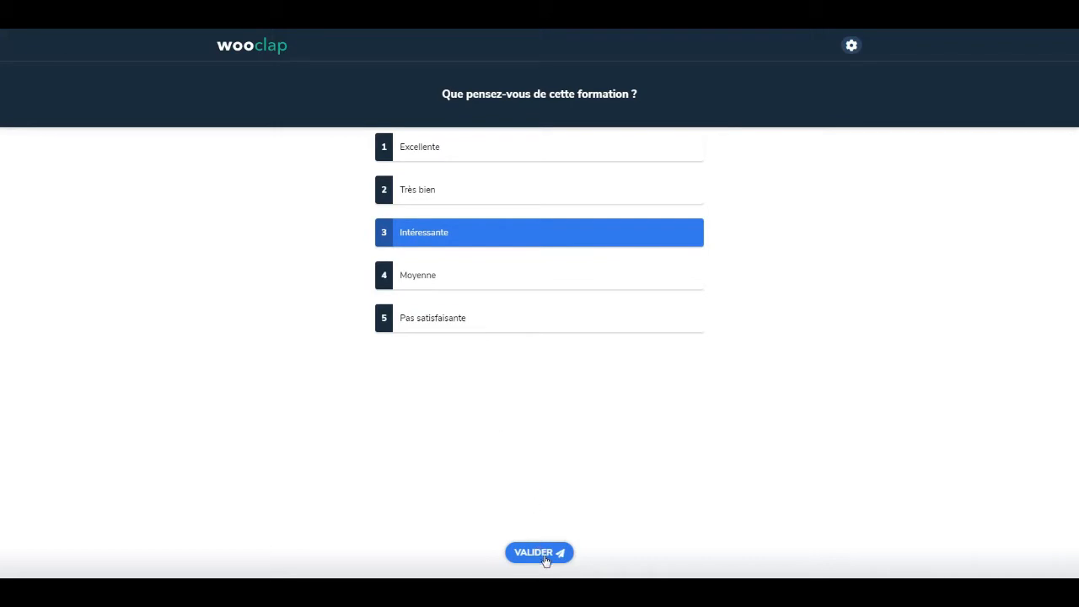
{"action": "left_click", "coordinate": [540, 553]}
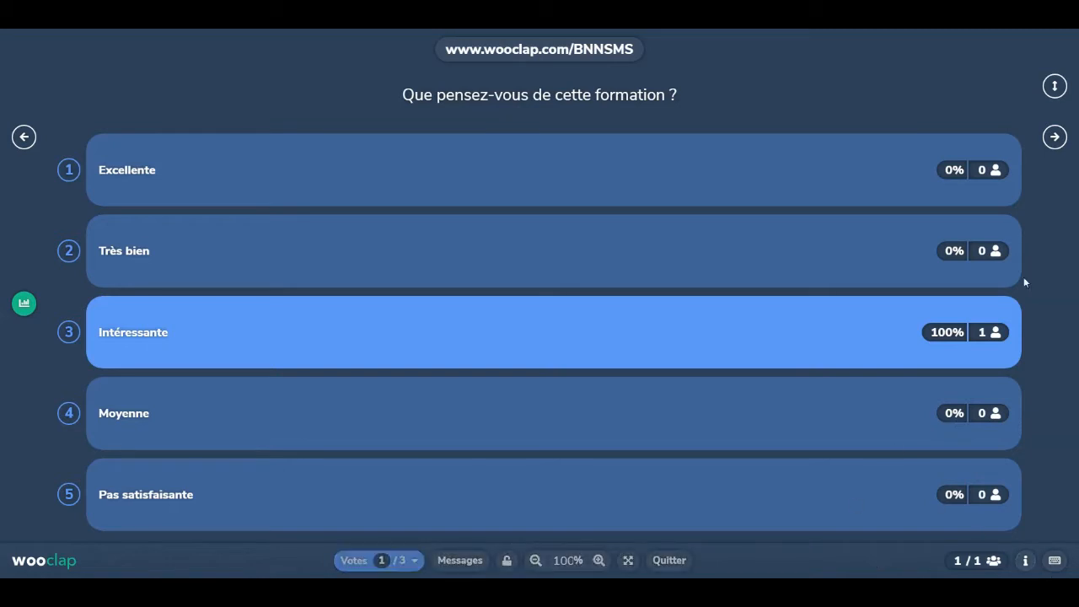
Advance to the capital of France question, submit "Paris" as a participant and reveal the correct answer in the presentation.
{"action": "left_click", "coordinate": [1056, 139]}
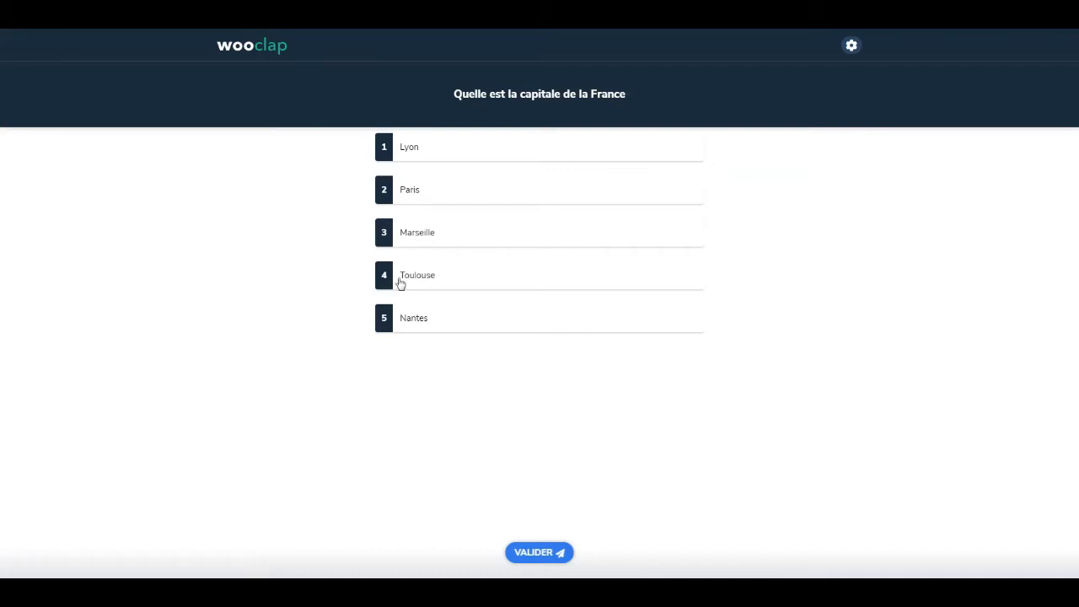
{"action": "left_click", "coordinate": [414, 192]}
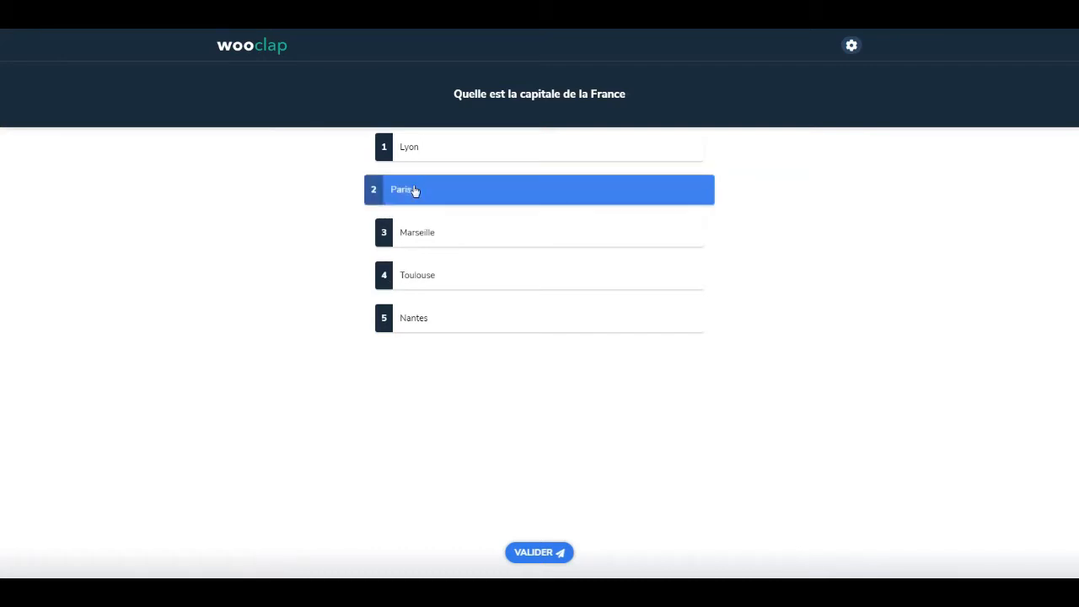
{"action": "left_click", "coordinate": [545, 555]}
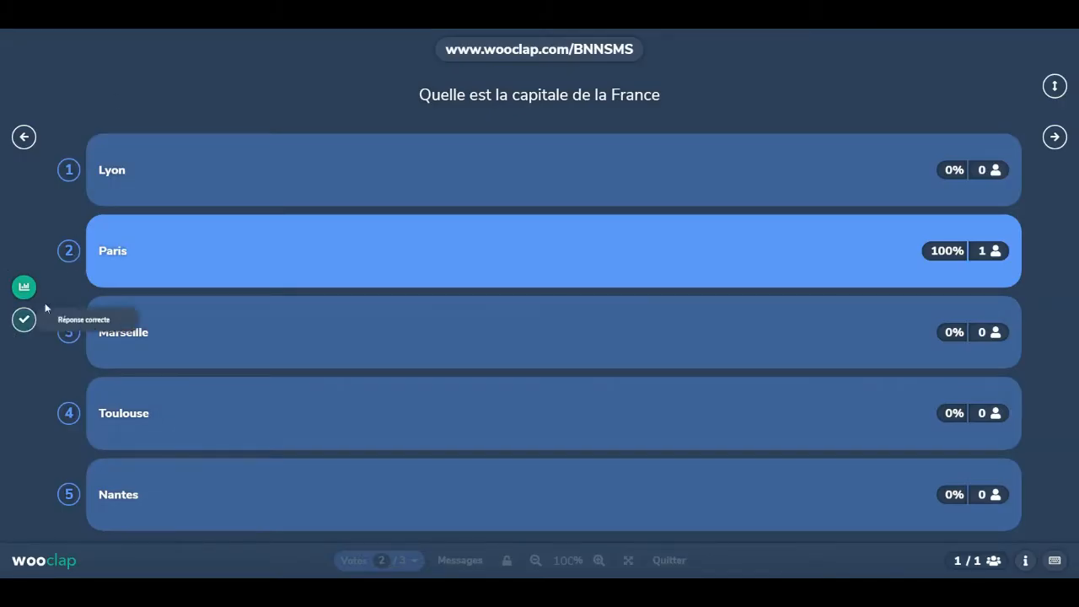
{"action": "left_click", "coordinate": [24, 327]}
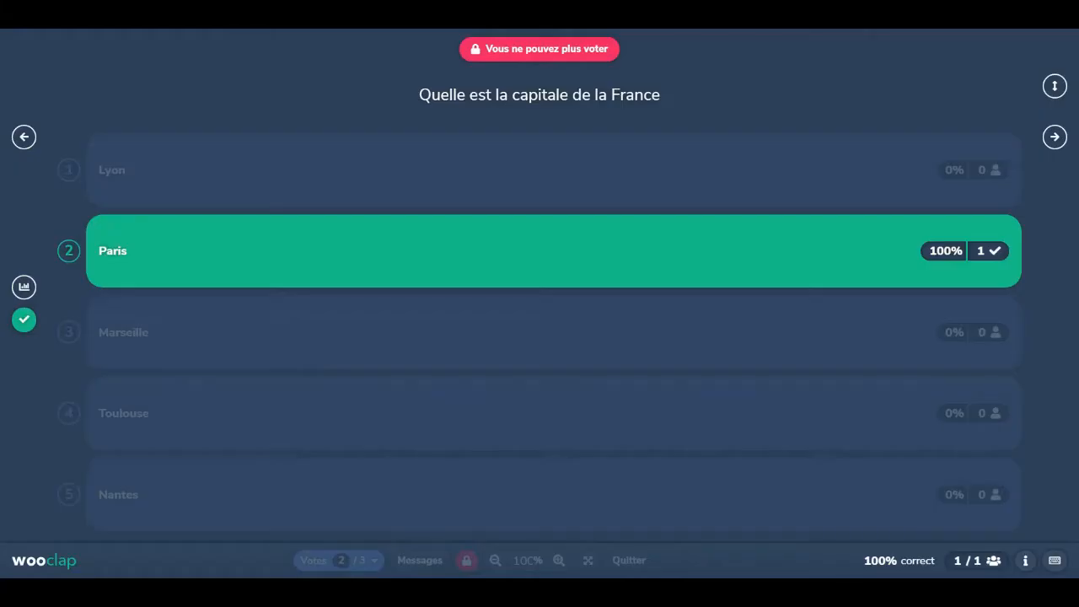
Advance to the word cloud question, submit "vacances" as a participant and exit the presentation.
{"action": "left_click", "coordinate": [1055, 136]}
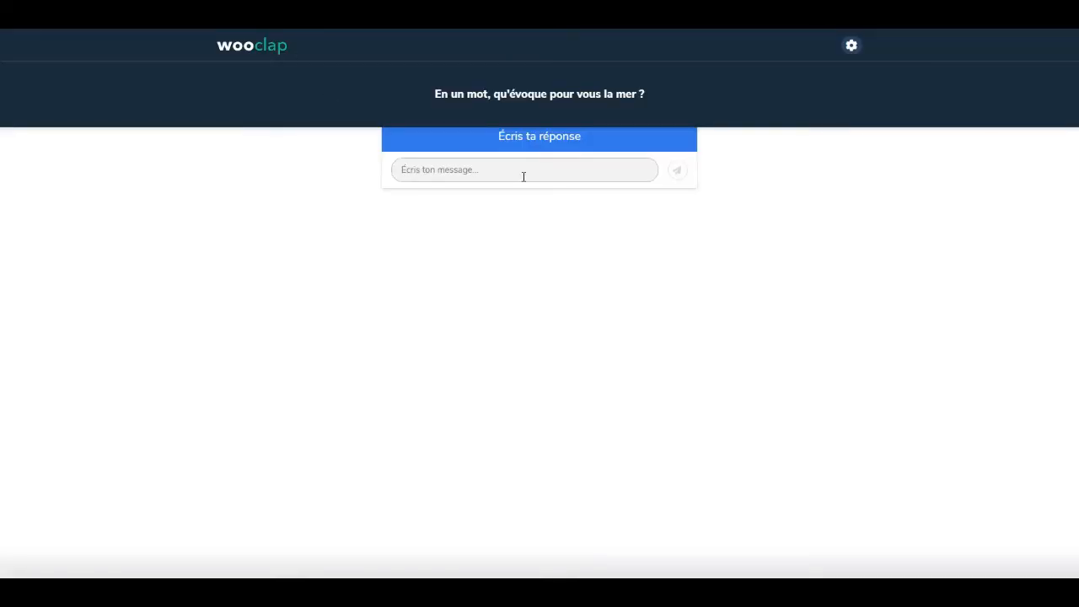
{"action": "left_click", "coordinate": [524, 176]}
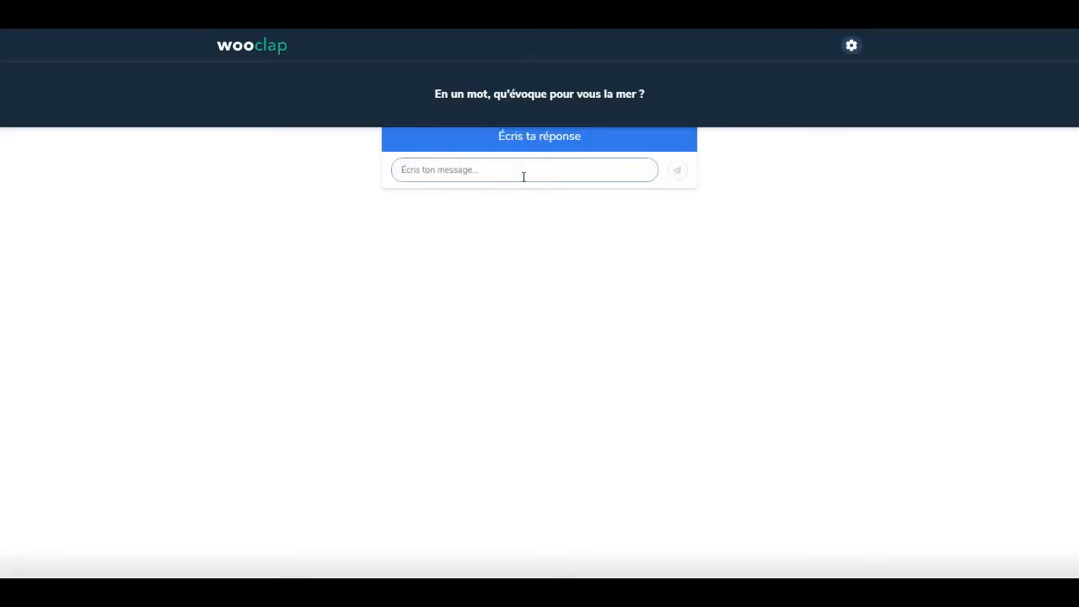
{"action": "type", "text": "vacances"}
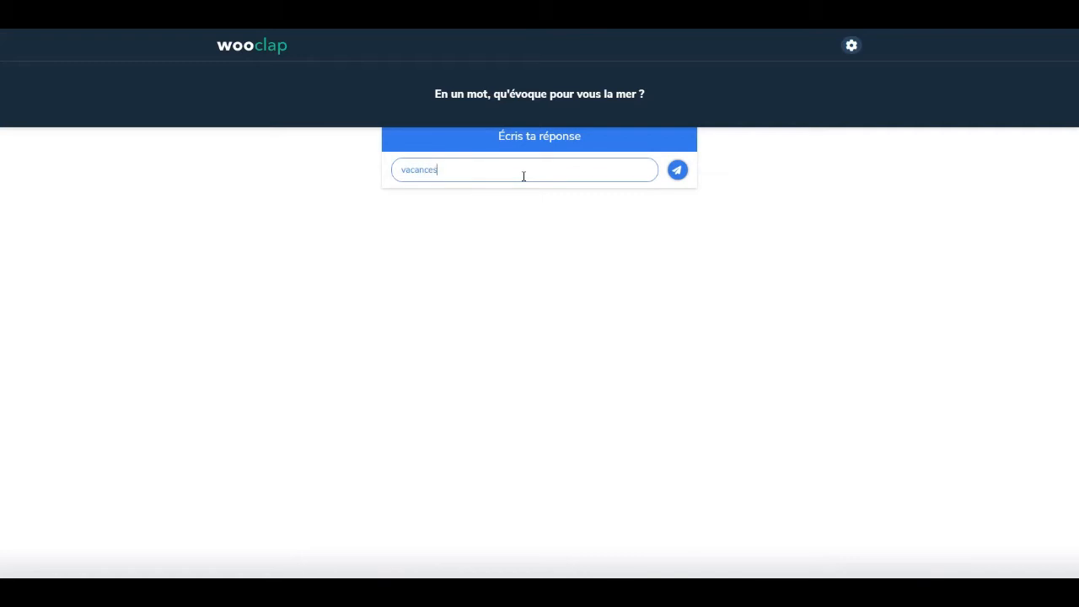
{"action": "left_click", "coordinate": [676, 168]}
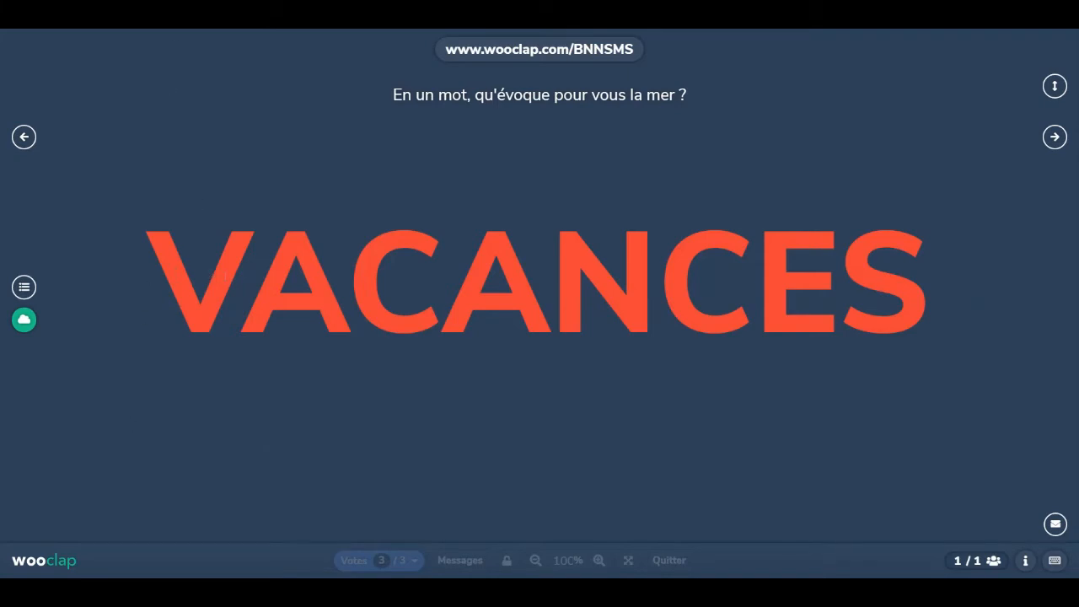
{"action": "left_click", "coordinate": [665, 562]}
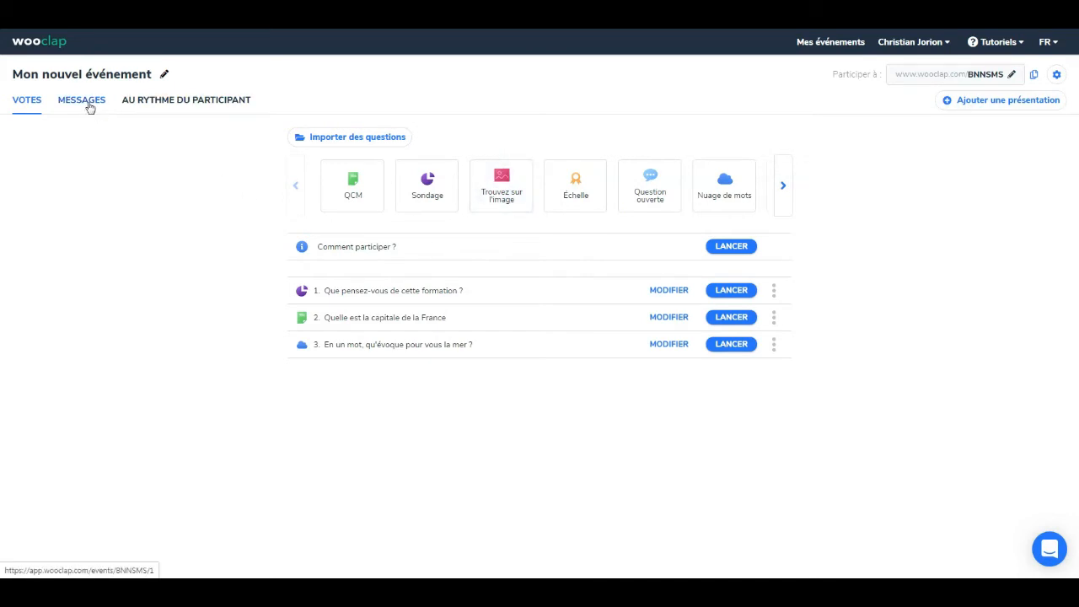
Show the "Comment participer ?" instructions, return to the word cloud results and exit the presentation.
{"action": "left_click", "coordinate": [732, 247]}
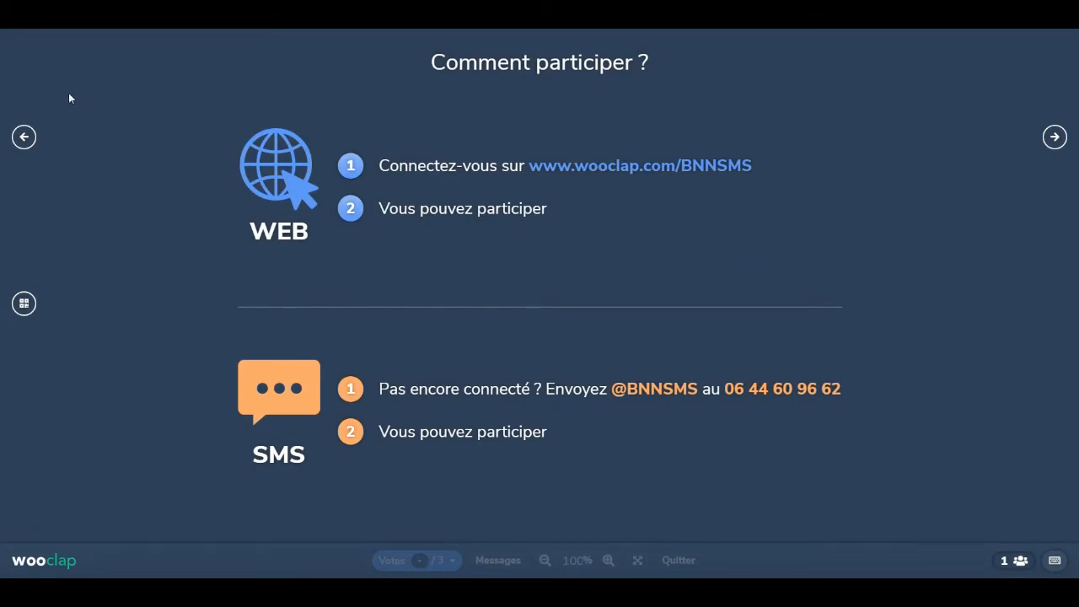
{"action": "left_click", "coordinate": [23, 137]}
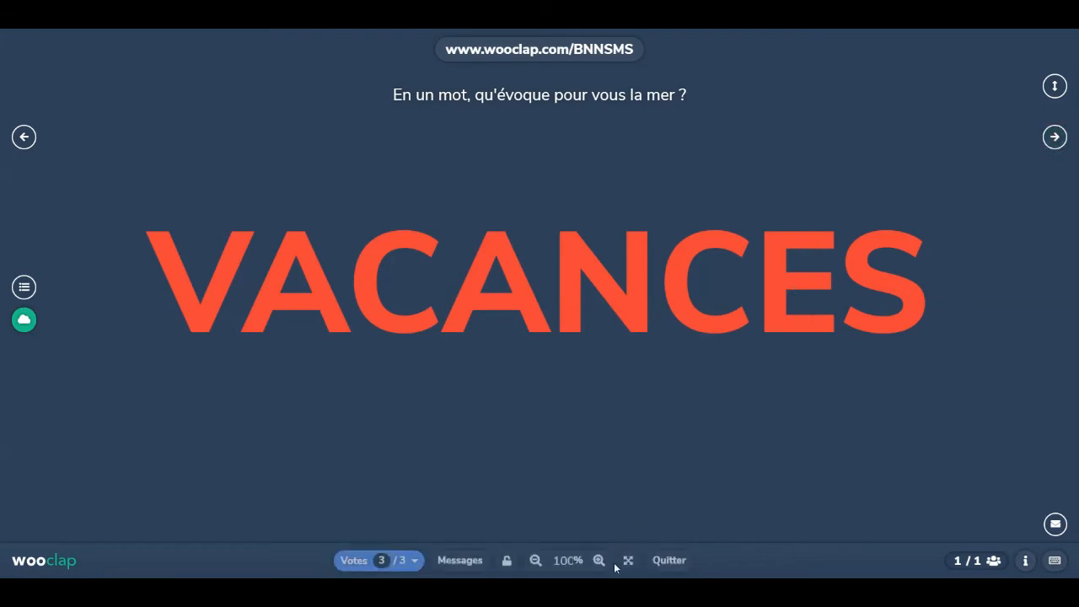
{"action": "left_click", "coordinate": [670, 560]}
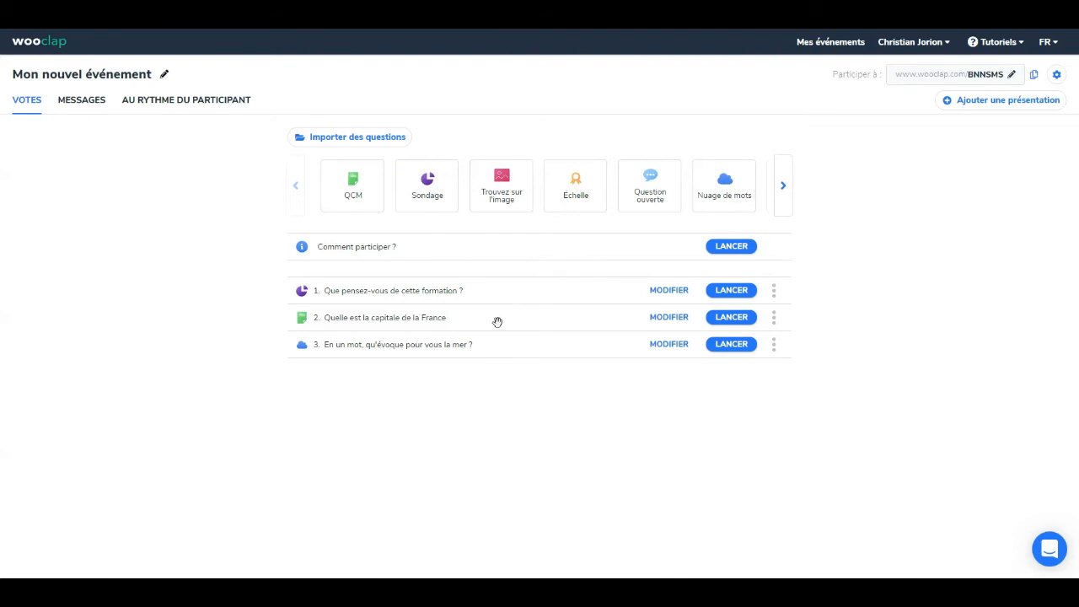
Try again to replace the ending of the event's participation link with "test".
{"action": "left_click", "coordinate": [999, 78]}
{"action": "left_click", "coordinate": [1010, 77]}
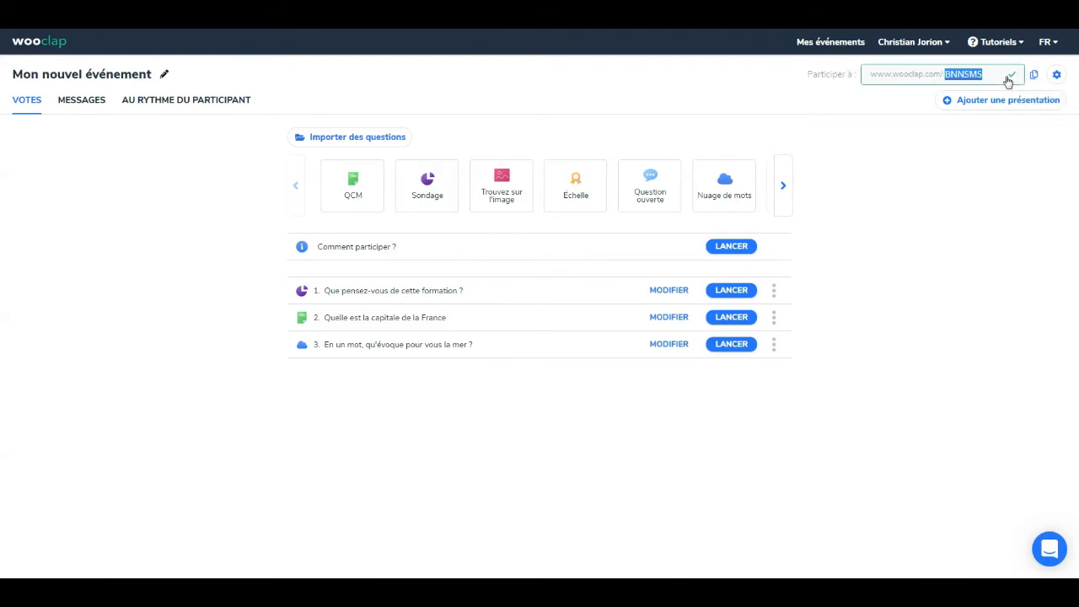
{"action": "type", "text": "test"}
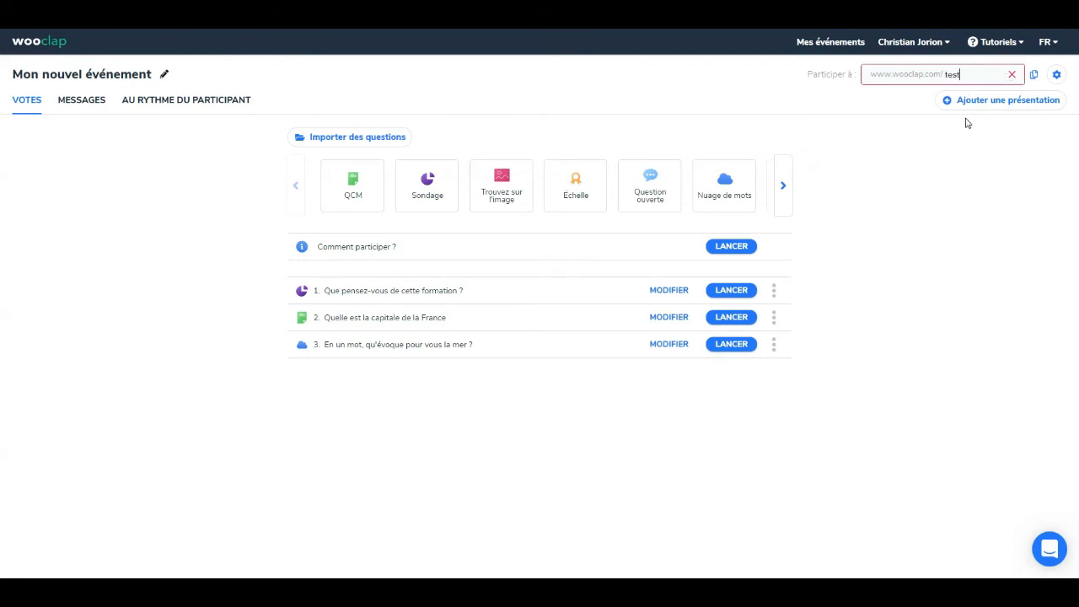
{"action": "left_click", "coordinate": [1026, 88]}
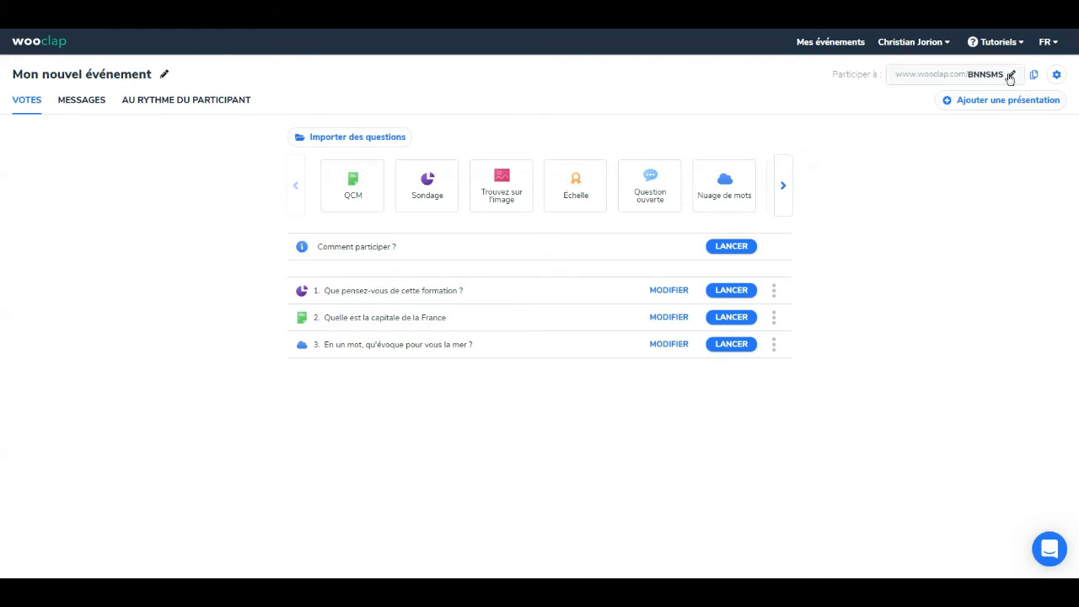
{"action": "left_click", "coordinate": [1010, 77]}
{"action": "type", "text": "tes"}
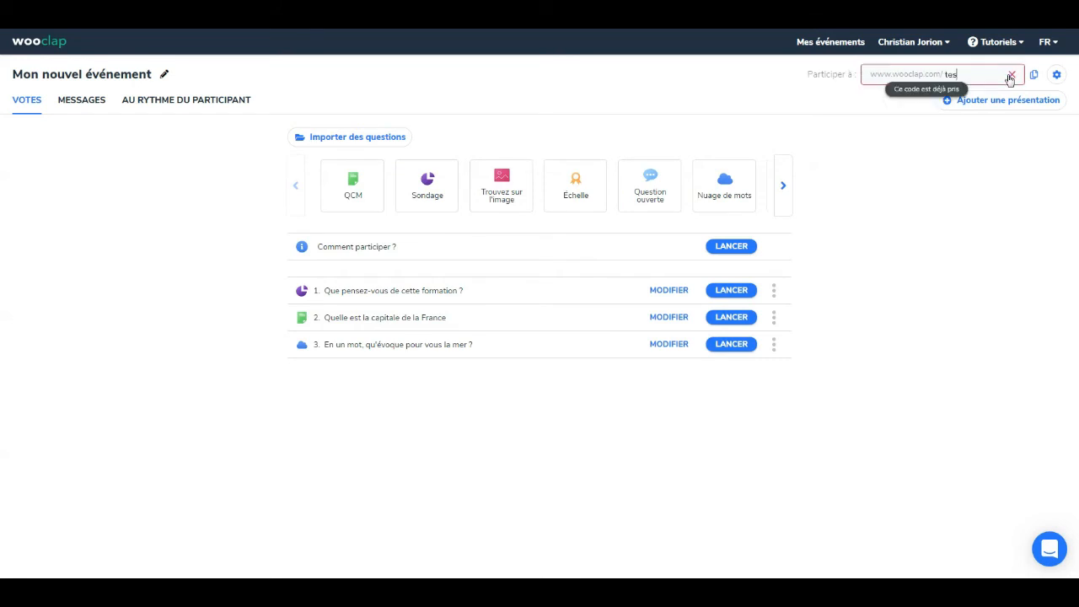
{"action": "type", "text": "t"}
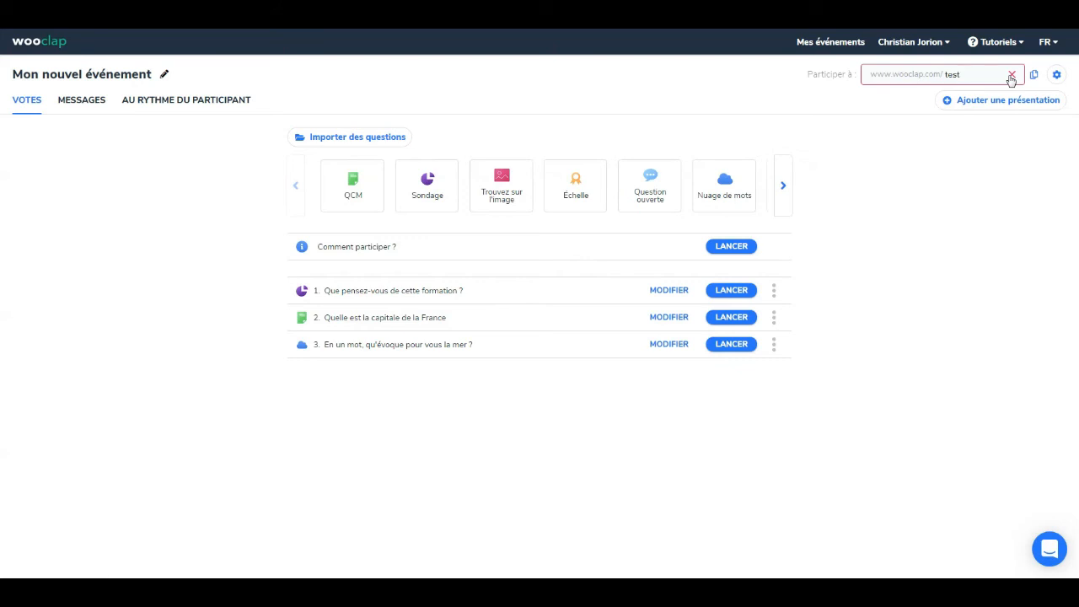
{"action": "left_click", "coordinate": [1011, 77]}
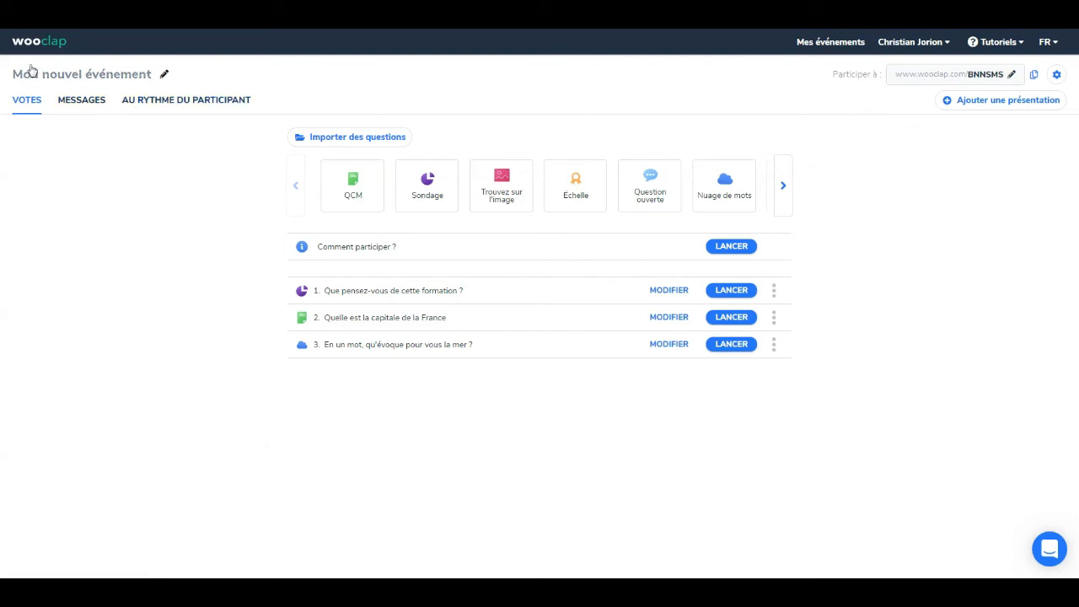
Go to the list of all events and view the contents of the "Word Init" folder, then collapse it.
{"action": "left_click", "coordinate": [822, 44]}
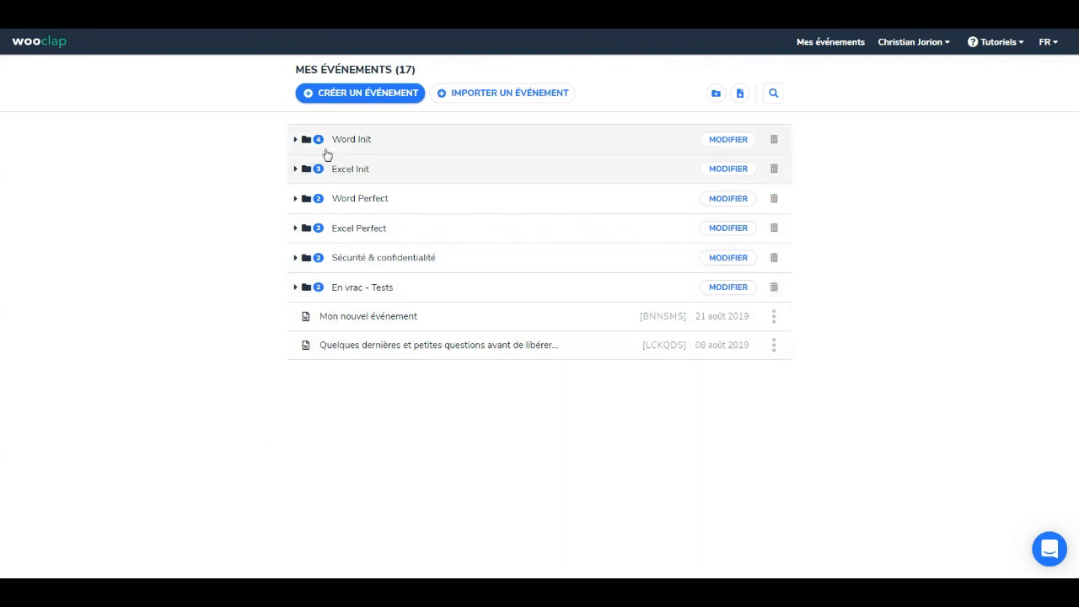
{"action": "left_click", "coordinate": [296, 141]}
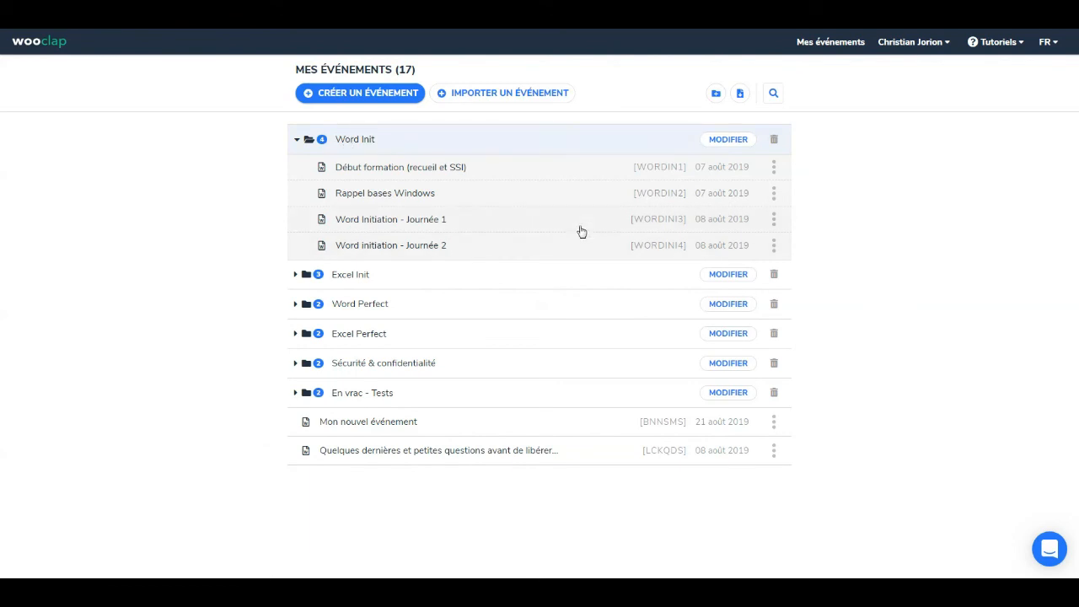
{"action": "left_click", "coordinate": [296, 140]}
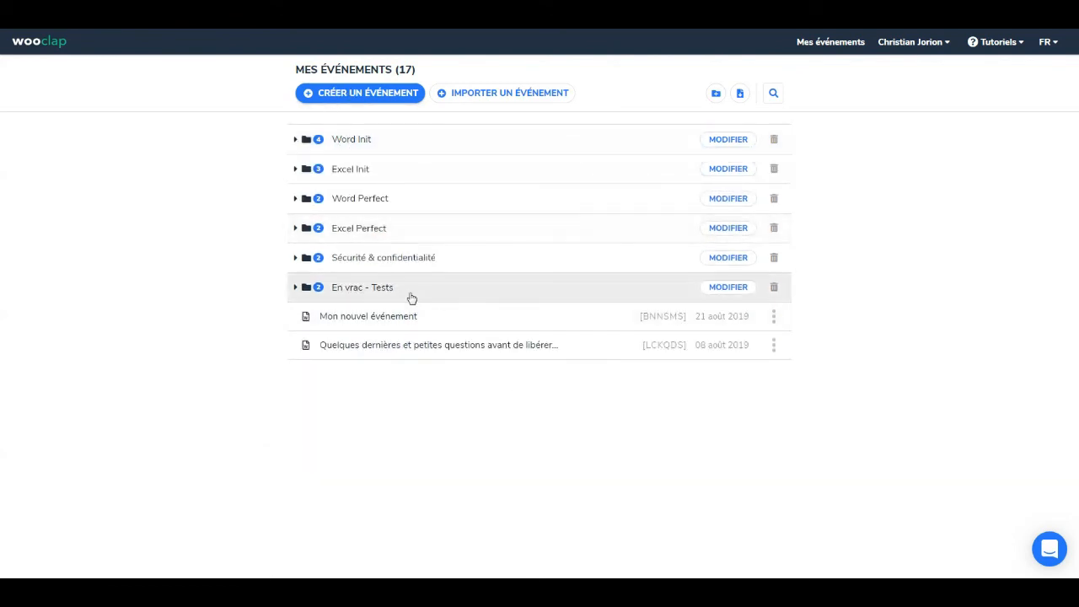